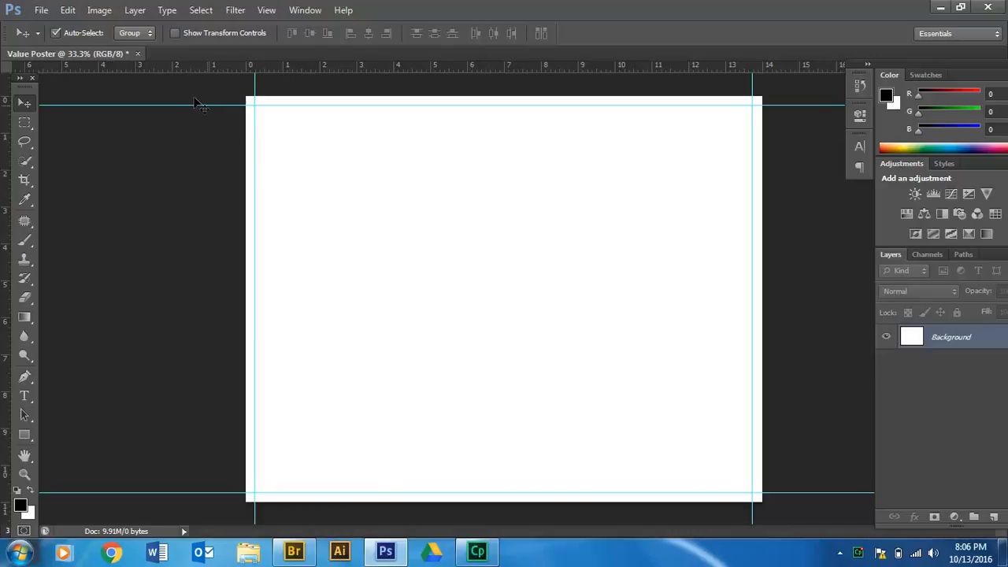
Switch to Adobe Bridge and look through the photos in the Macro folder for poster image candidates.
{"action": "left_click", "coordinate": [295, 551]}
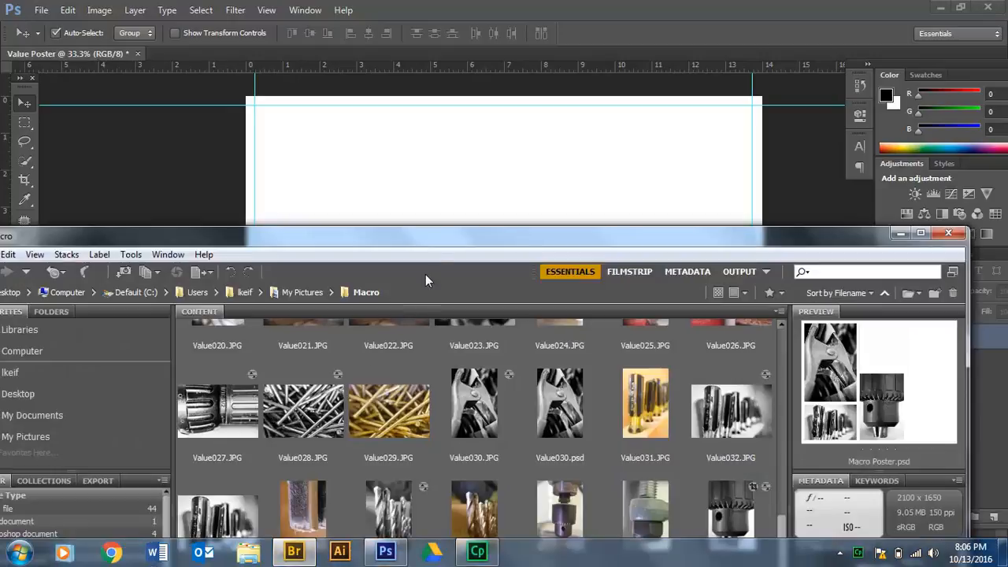
{"action": "left_click_drag", "start_coordinate": [468, 234], "coordinate": [485, 19]}
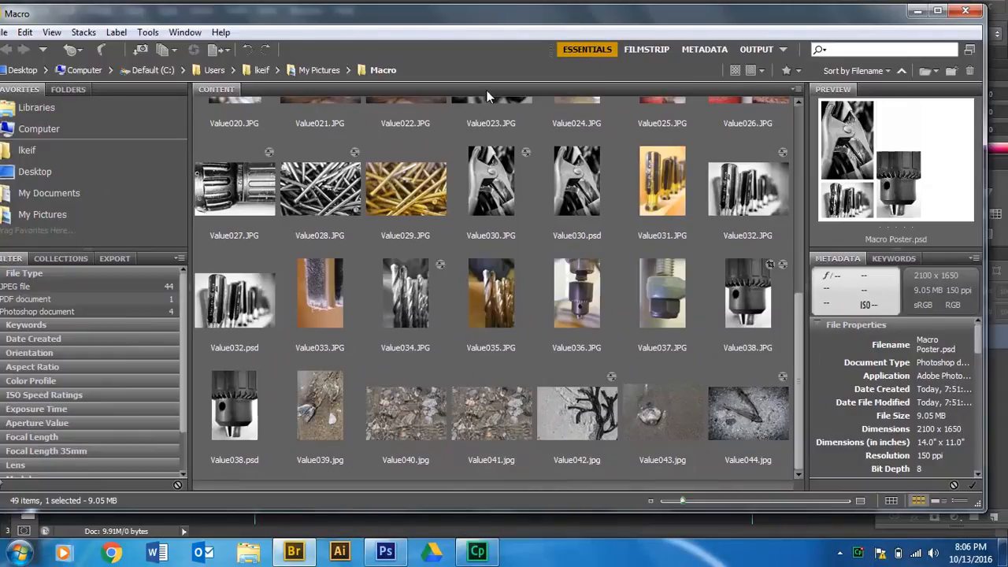
{"action": "scroll", "coordinate": [527, 261], "scroll_direction": "up", "scroll_amount": 5}
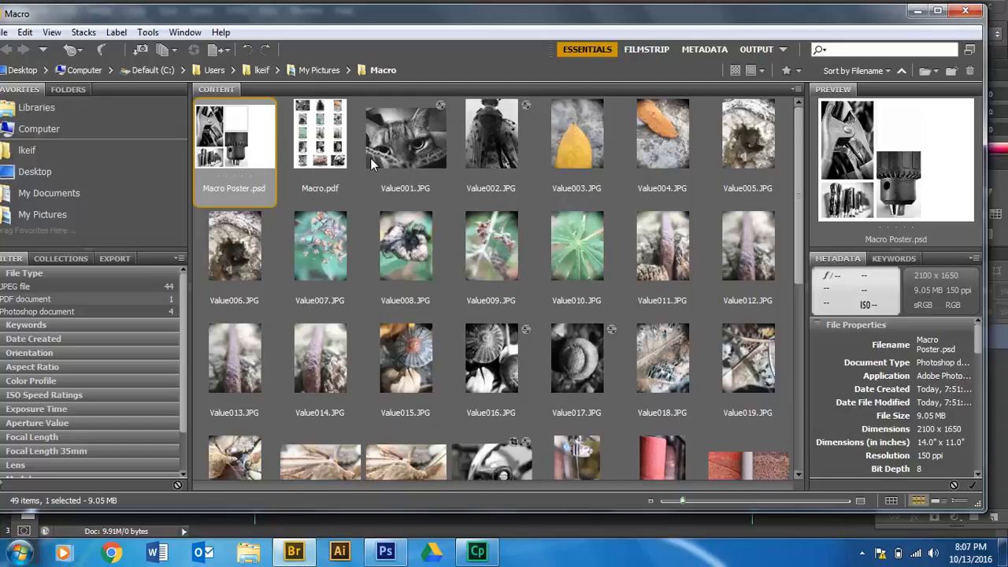
{"action": "scroll", "coordinate": [453, 305], "scroll_direction": "down", "scroll_amount": 2}
{"action": "scroll", "coordinate": [488, 315], "scroll_direction": "up", "scroll_amount": 2}
{"action": "scroll", "coordinate": [575, 346], "scroll_direction": "down", "scroll_amount": 3}
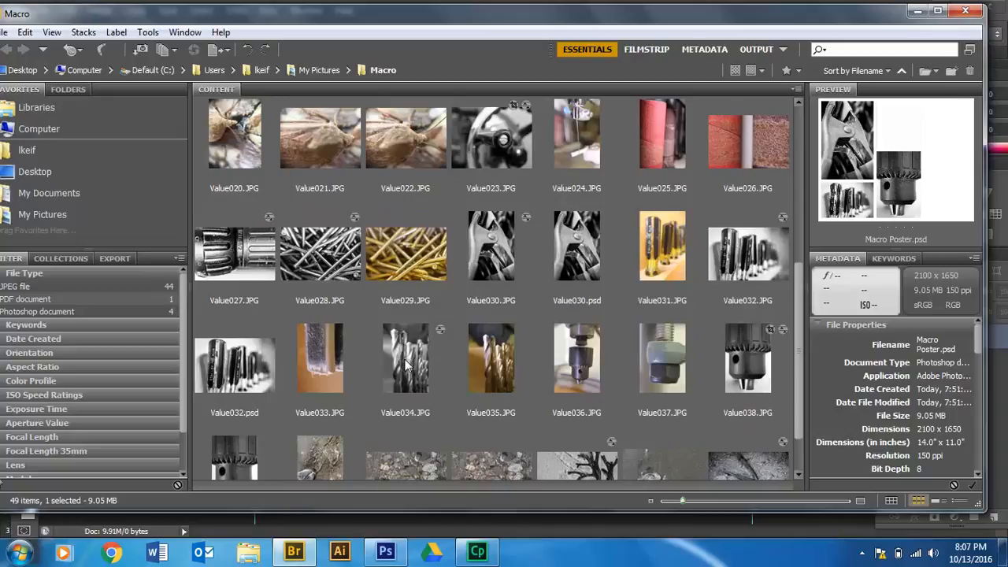
{"action": "scroll", "coordinate": [432, 374], "scroll_direction": "down", "scroll_amount": 1}
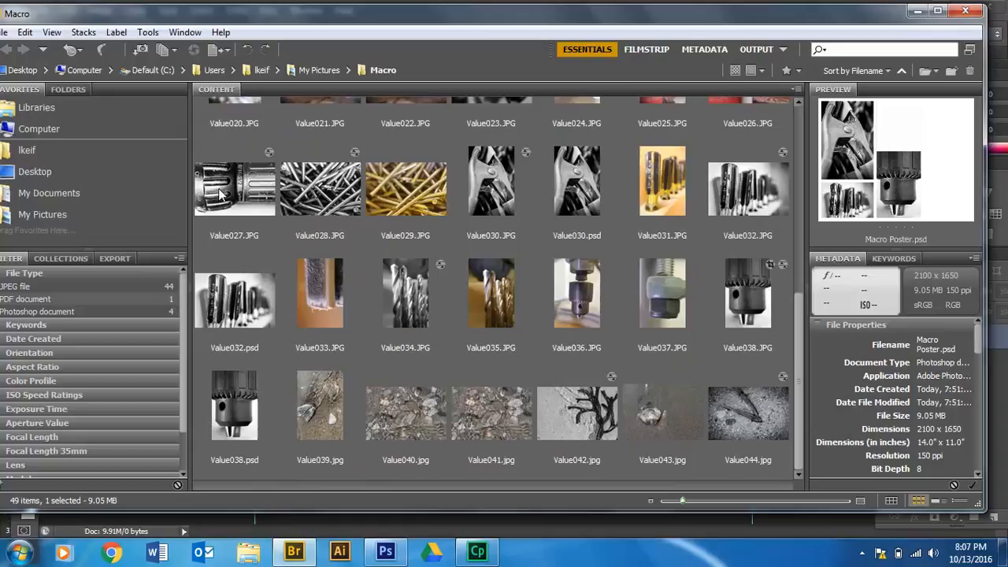
{"action": "scroll", "coordinate": [742, 206], "scroll_direction": "up", "scroll_amount": 2}
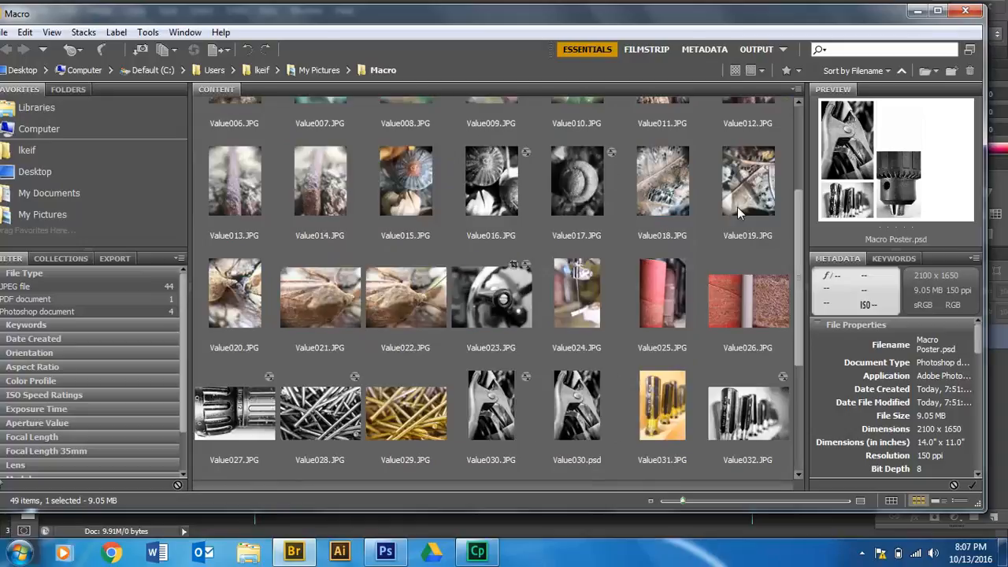
{"action": "scroll", "coordinate": [556, 170], "scroll_direction": "up", "scroll_amount": 1}
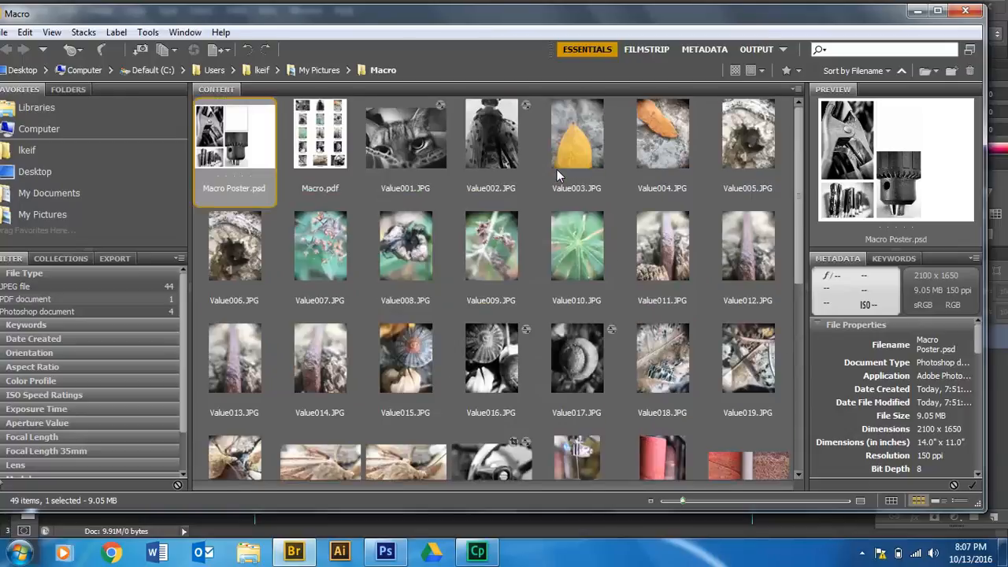
{"action": "scroll", "coordinate": [557, 169], "scroll_direction": "down", "scroll_amount": 3}
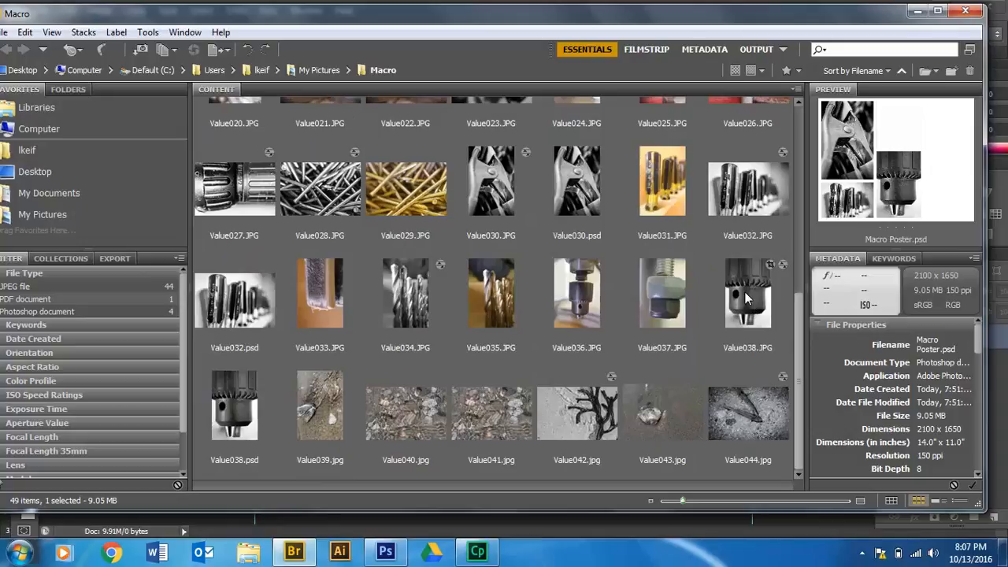
{"action": "scroll", "coordinate": [693, 300], "scroll_direction": "up", "scroll_amount": 3}
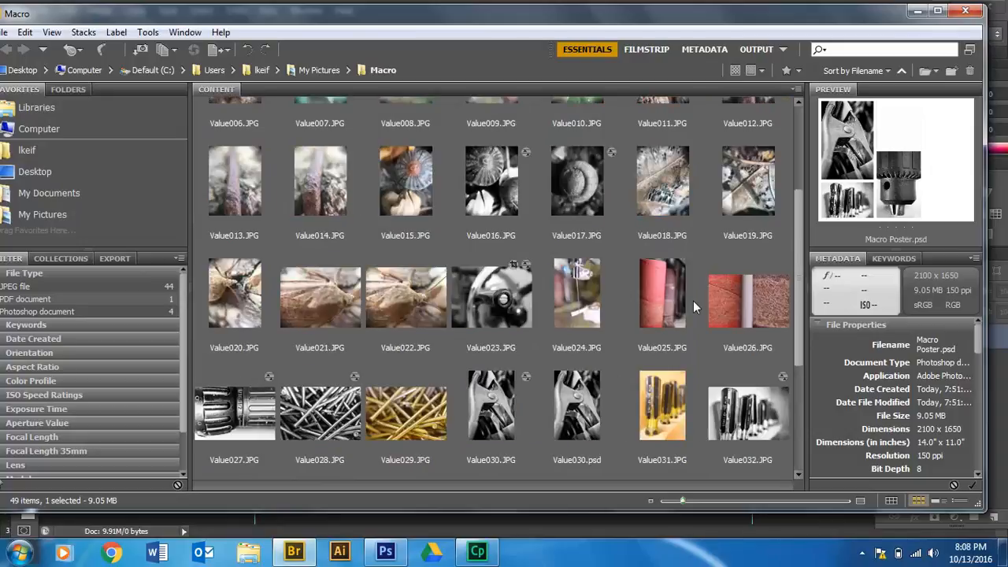
{"action": "scroll", "coordinate": [524, 244], "scroll_direction": "down", "scroll_amount": 1}
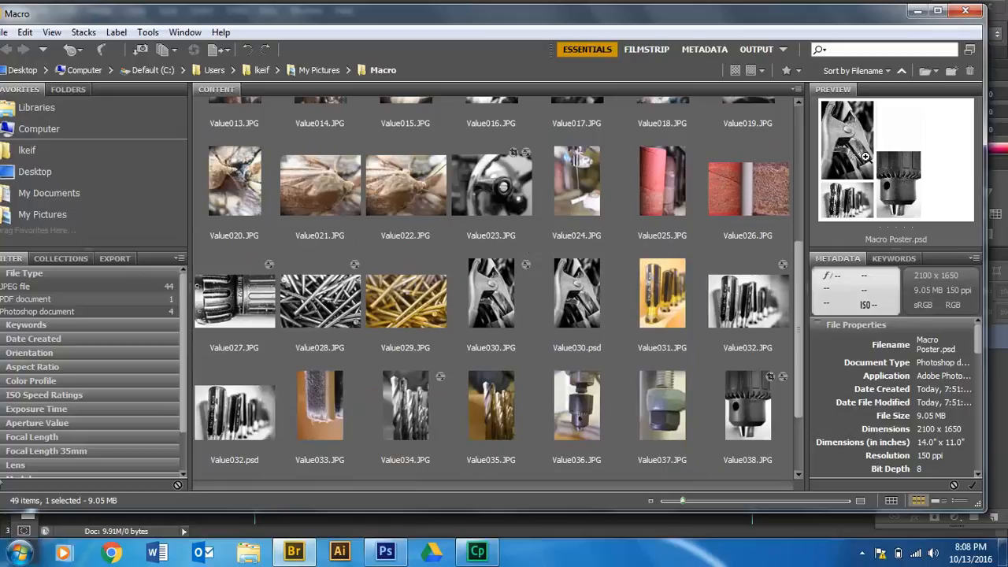
{"action": "scroll", "coordinate": [657, 220], "scroll_direction": "up", "scroll_amount": 3}
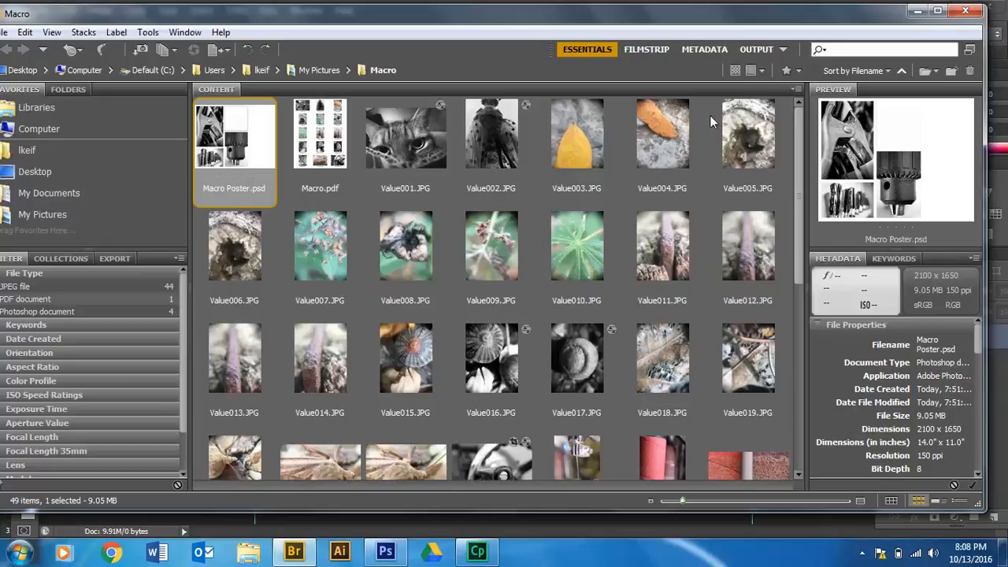
{"action": "scroll", "coordinate": [393, 240], "scroll_direction": "down", "scroll_amount": 3}
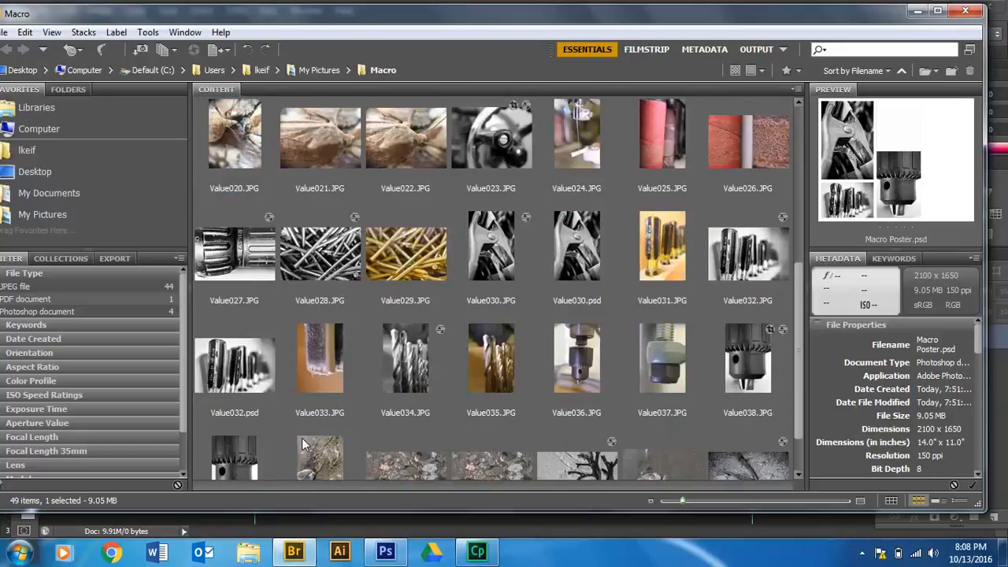
Return to Photoshop and move the floating tools panel to the opposite side of the canvas, beside the Layers panel.
{"action": "left_click", "coordinate": [385, 551]}
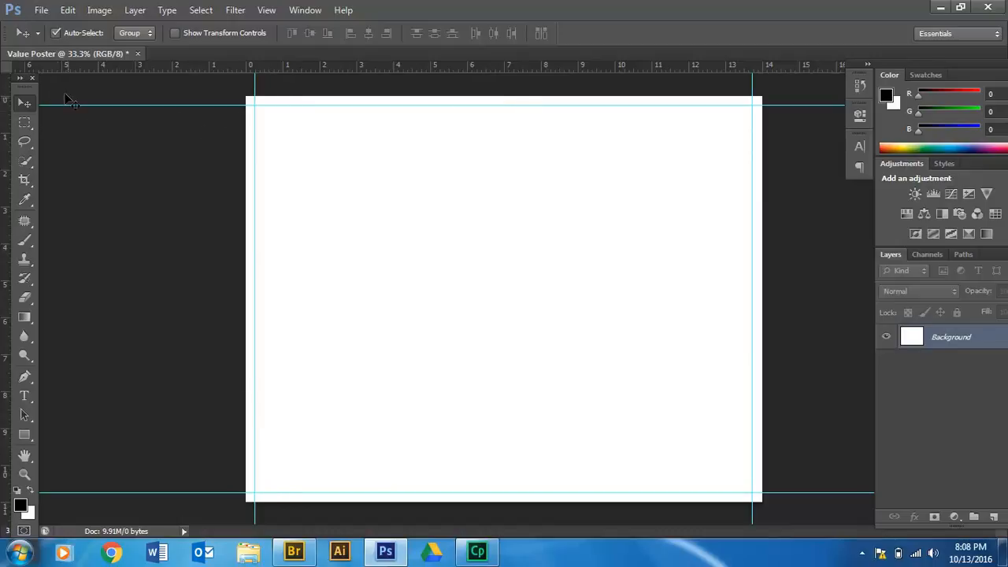
{"action": "left_click_drag", "start_coordinate": [26, 85], "coordinate": [855, 235]}
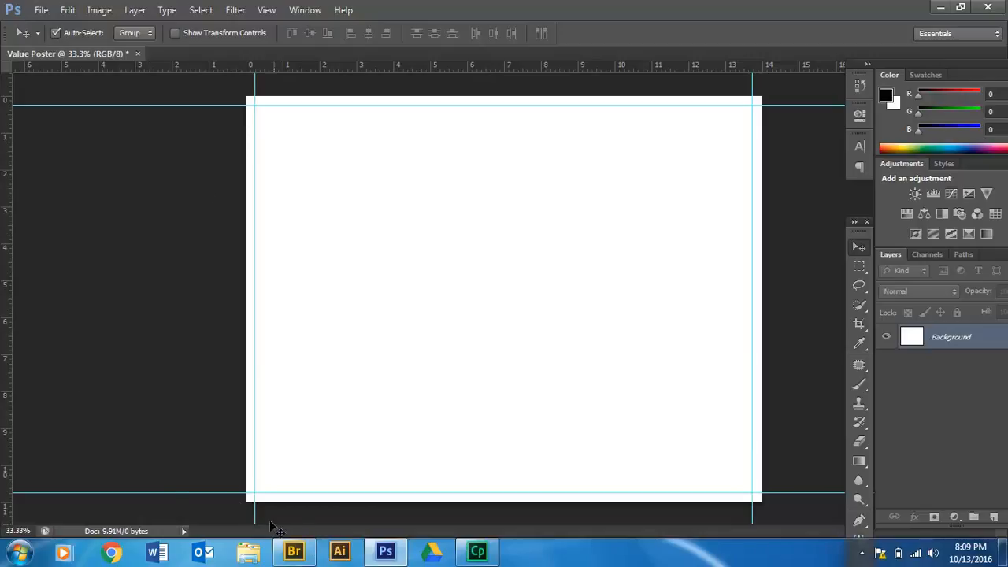
Switch to Adobe Bridge and open Value023.JPG in Photoshop through Camera Raw.
{"action": "left_click", "coordinate": [295, 555]}
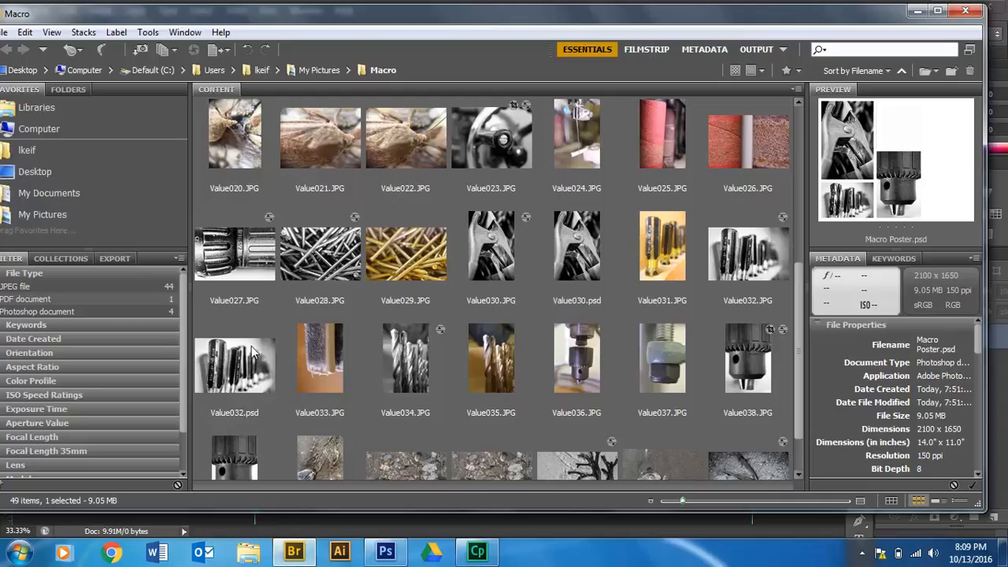
{"action": "left_click", "coordinate": [501, 141]}
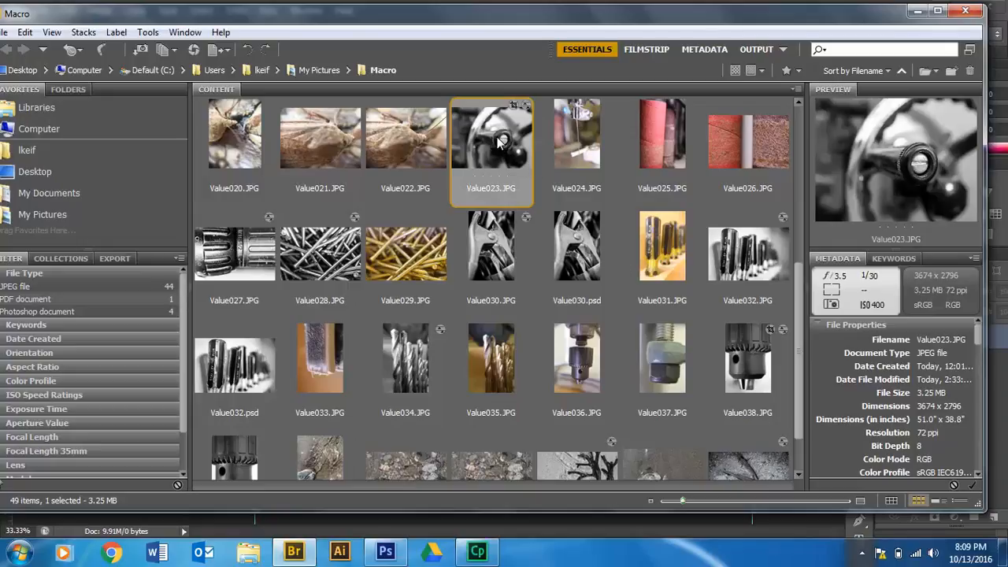
{"action": "left_click", "coordinate": [195, 52]}
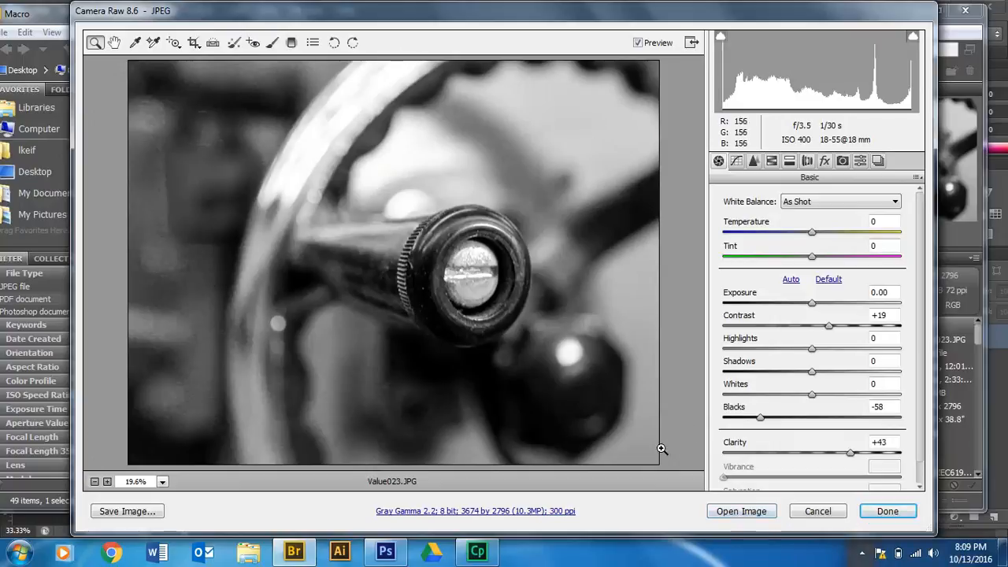
{"action": "left_click", "coordinate": [741, 512]}
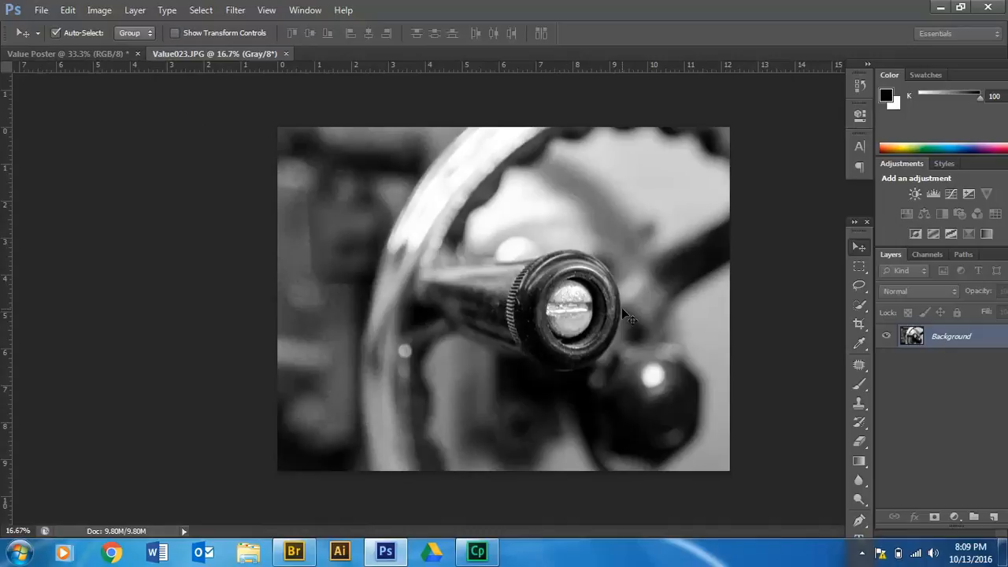
Unlock the Background layer of Value023.JPG by converting it to a normal layer named Layer 0.
{"action": "left_click_drag", "start_coordinate": [622, 315], "coordinate": [441, 309]}
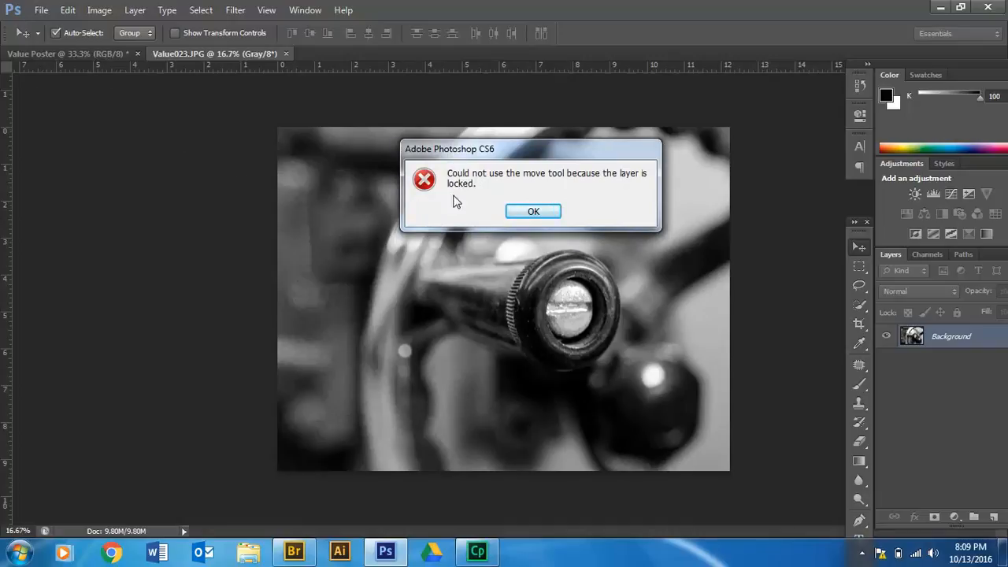
{"action": "left_click", "coordinate": [532, 212]}
{"action": "double_click", "coordinate": [916, 337]}
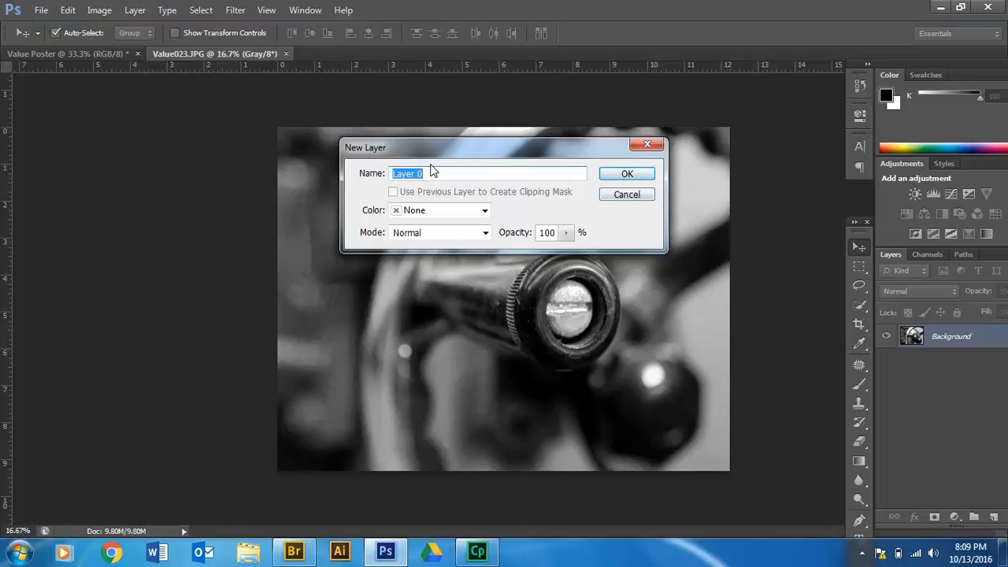
{"action": "left_click", "coordinate": [627, 175]}
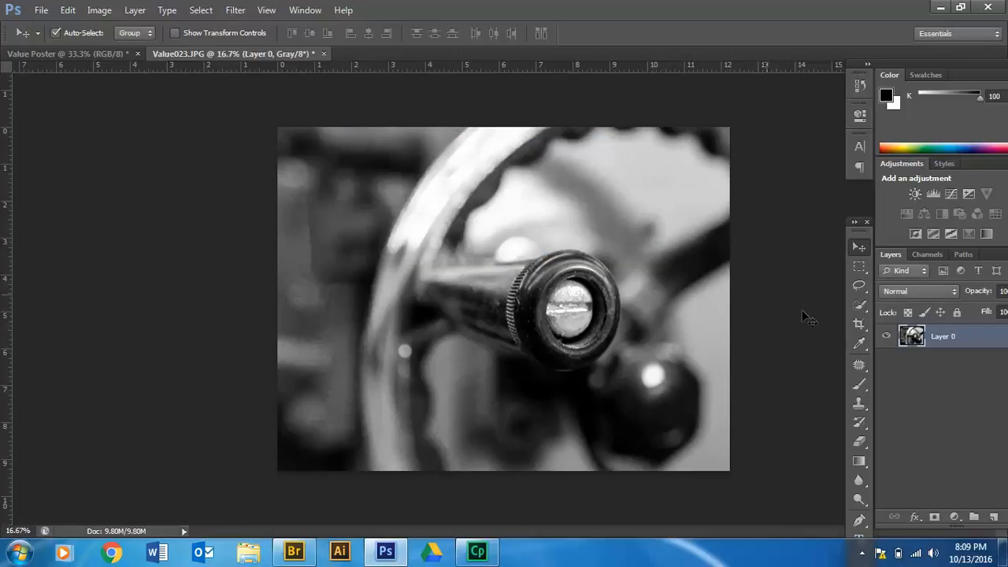
Try placing the full-resolution Value023 photo on the Value Poster canvas, and remove it again.
{"action": "left_click_drag", "start_coordinate": [611, 292], "coordinate": [543, 322]}
{"action": "left_click_drag", "start_coordinate": [452, 331], "coordinate": [573, 291]}
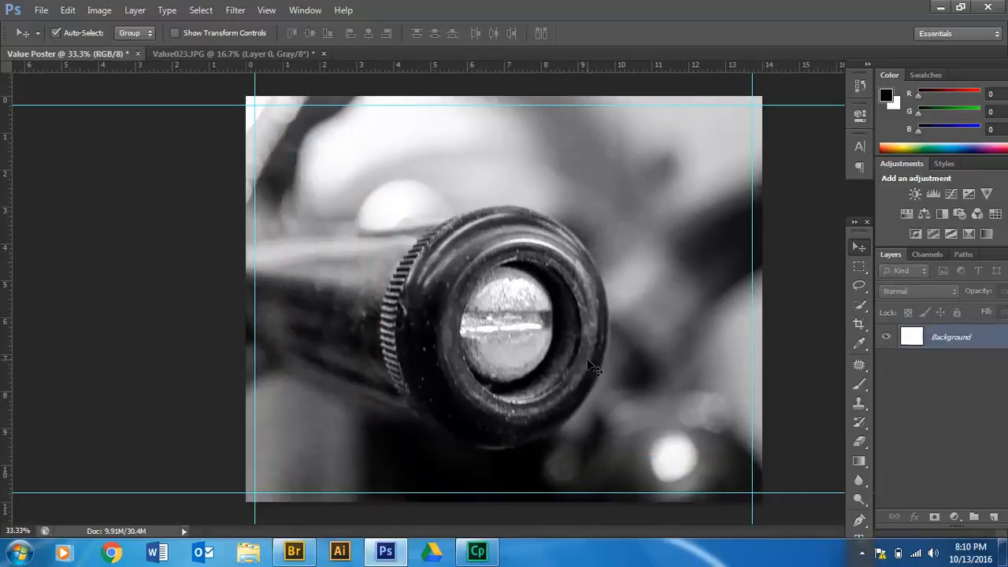
{"action": "key", "text": "Delete"}
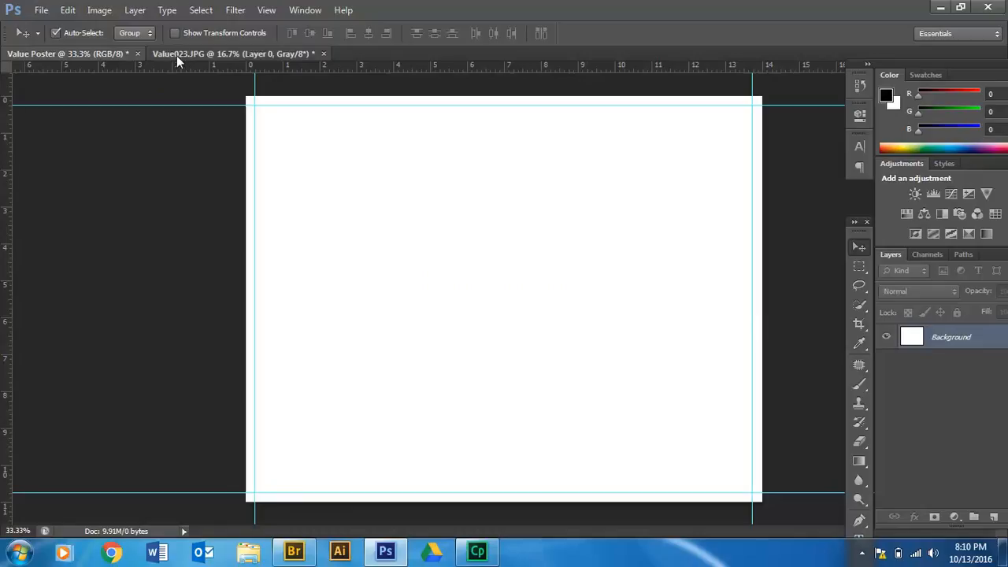
Set the resolution of Value023.JPG to 150 pixels/inch with Resample Image enabled.
{"action": "left_click", "coordinate": [170, 54]}
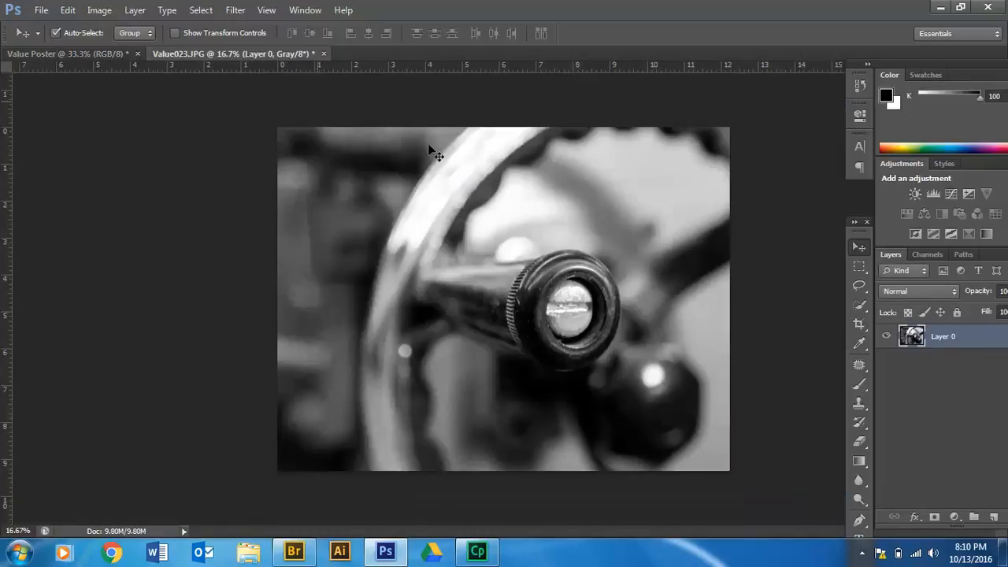
{"action": "left_click", "coordinate": [97, 10]}
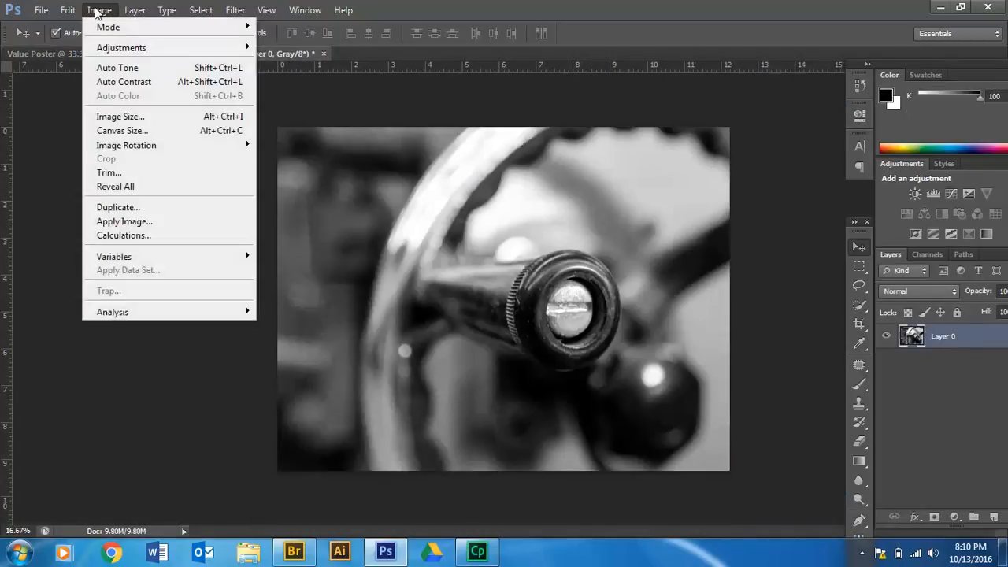
{"action": "left_click", "coordinate": [122, 116]}
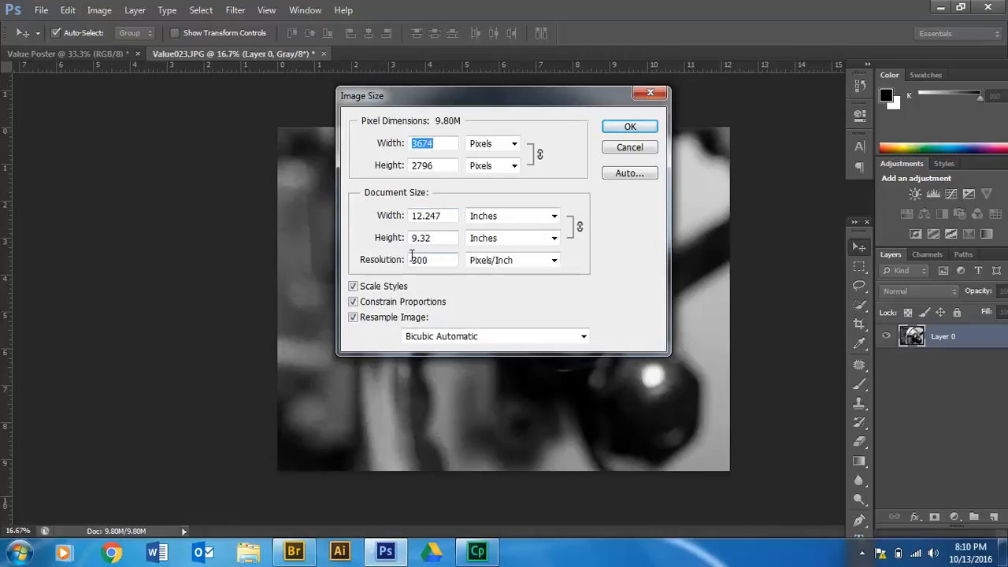
{"action": "double_click", "coordinate": [439, 260]}
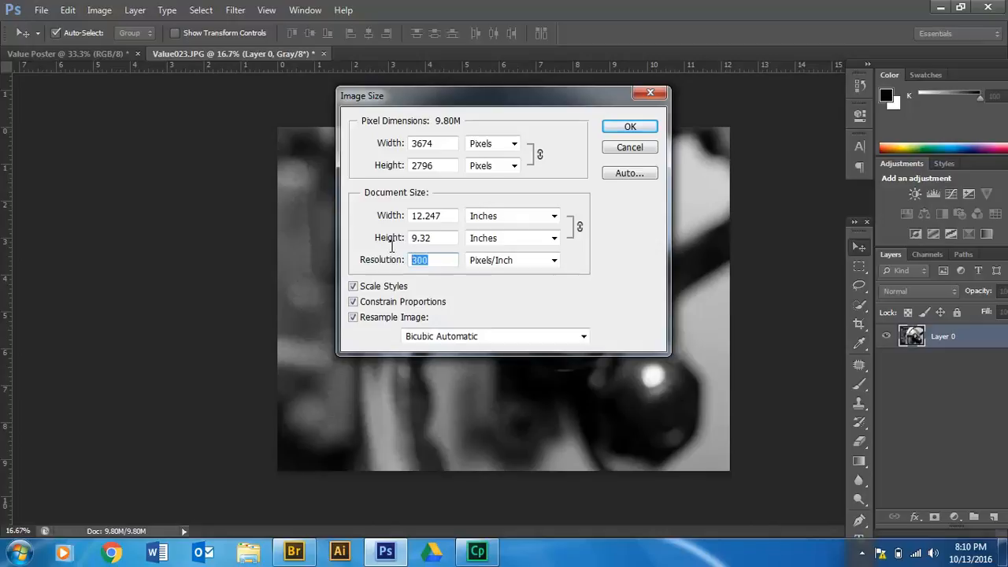
{"action": "type", "text": "150"}
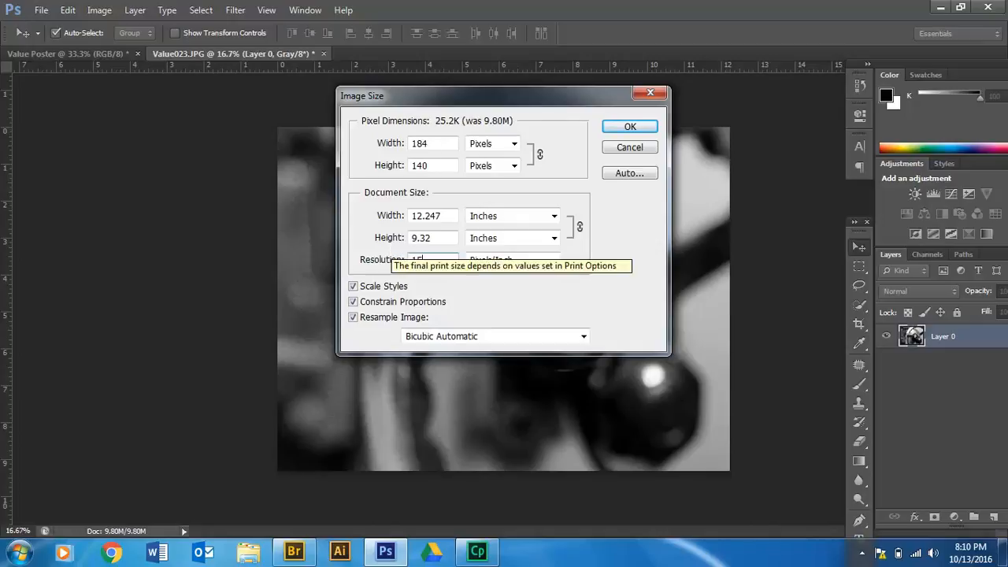
{"action": "left_click", "coordinate": [630, 127]}
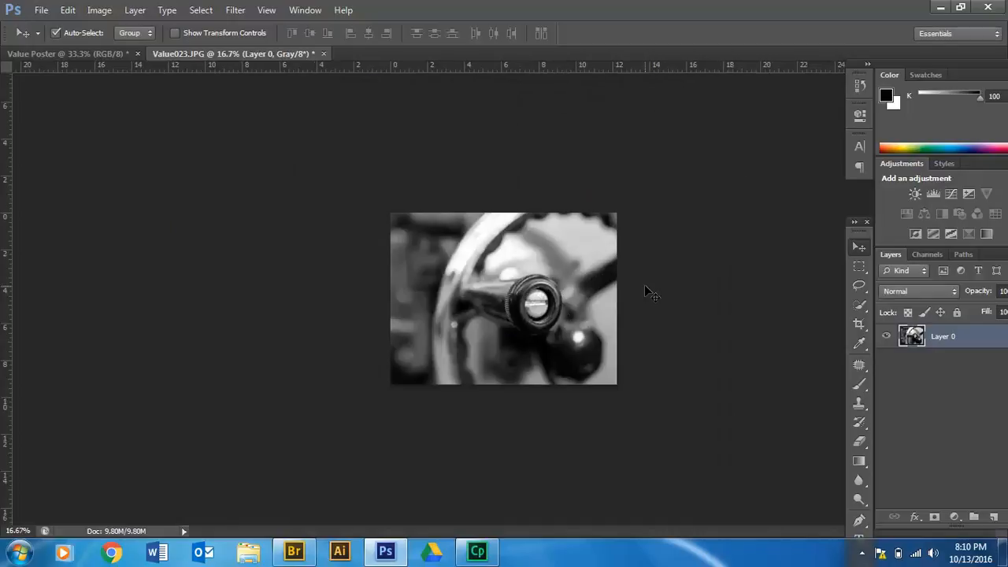
Place the resampled Value023 photo on the Value Poster canvas to compare its size, and delete the copy.
{"action": "left_click_drag", "start_coordinate": [532, 303], "coordinate": [461, 290]}
{"action": "left_click_drag", "start_coordinate": [556, 348], "coordinate": [667, 386]}
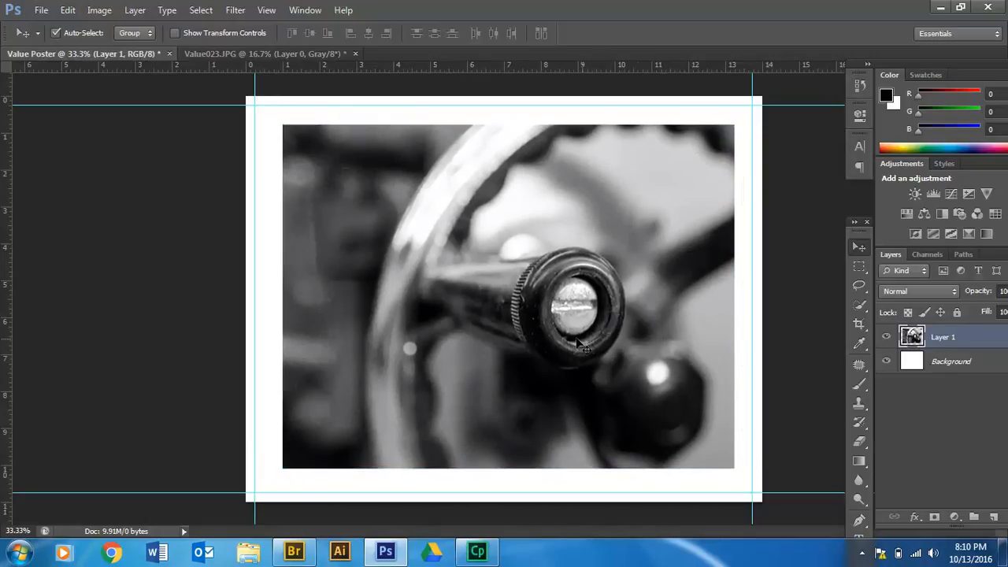
{"action": "key", "text": "Delete"}
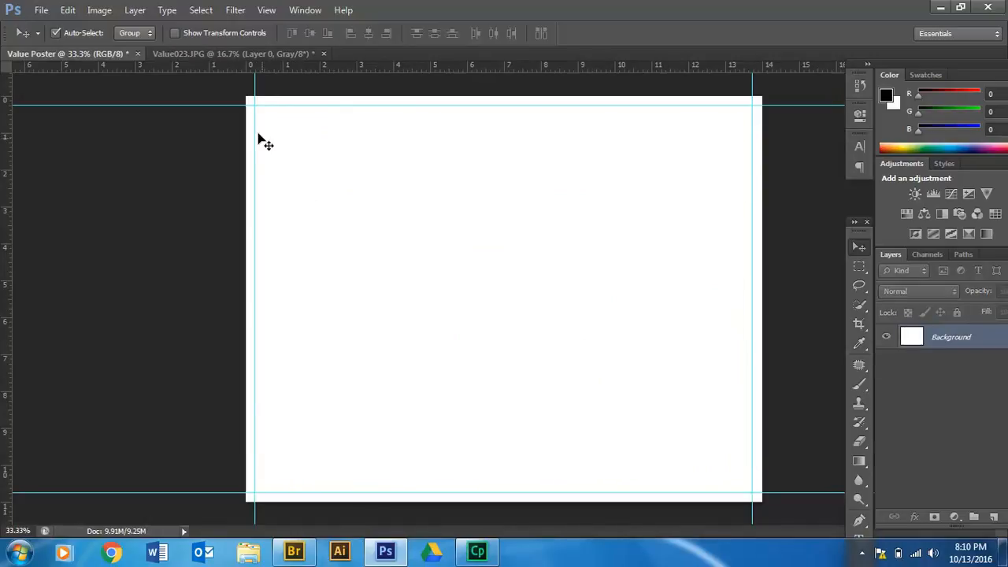
Compare the empty Value Poster canvas with Value023.JPG and check the photo's document size and resolution in Image Size.
{"action": "left_click", "coordinate": [209, 54]}
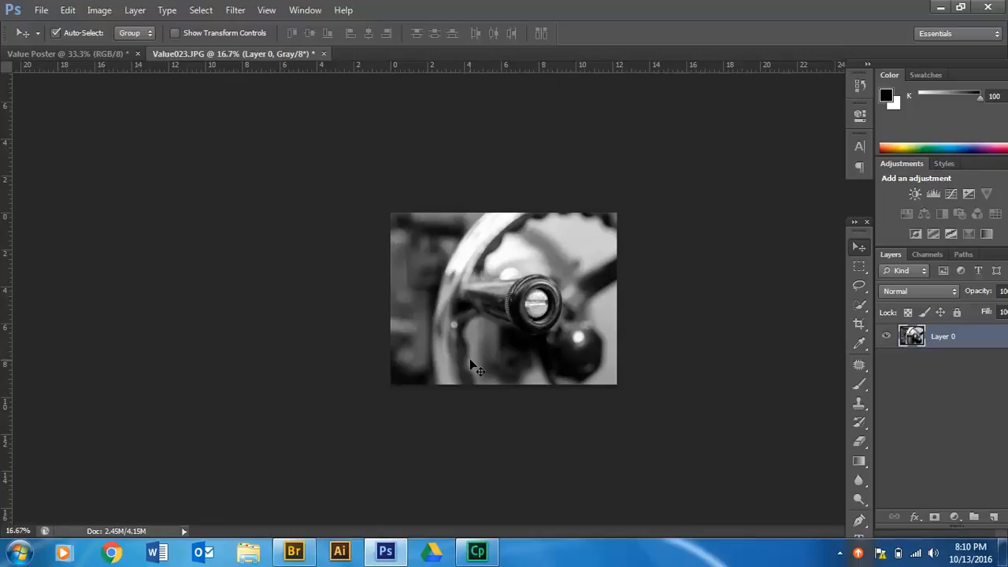
{"action": "left_click", "coordinate": [95, 56]}
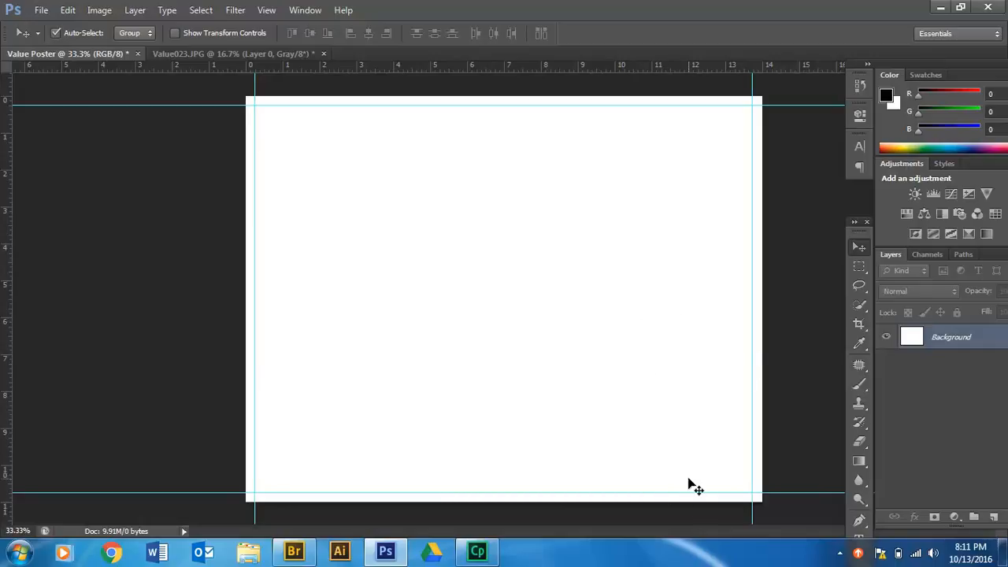
{"action": "left_click", "coordinate": [227, 54]}
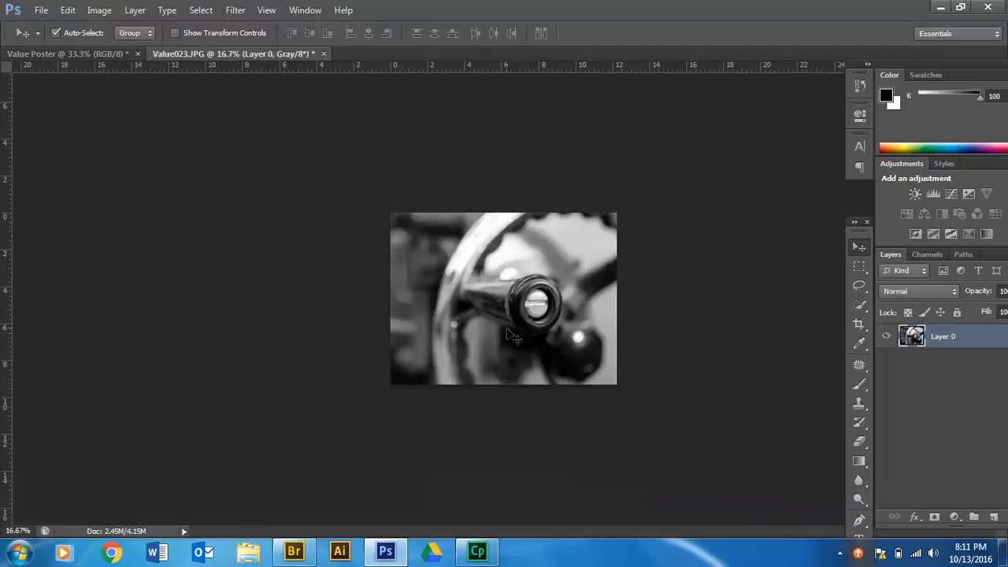
{"action": "left_click", "coordinate": [99, 10]}
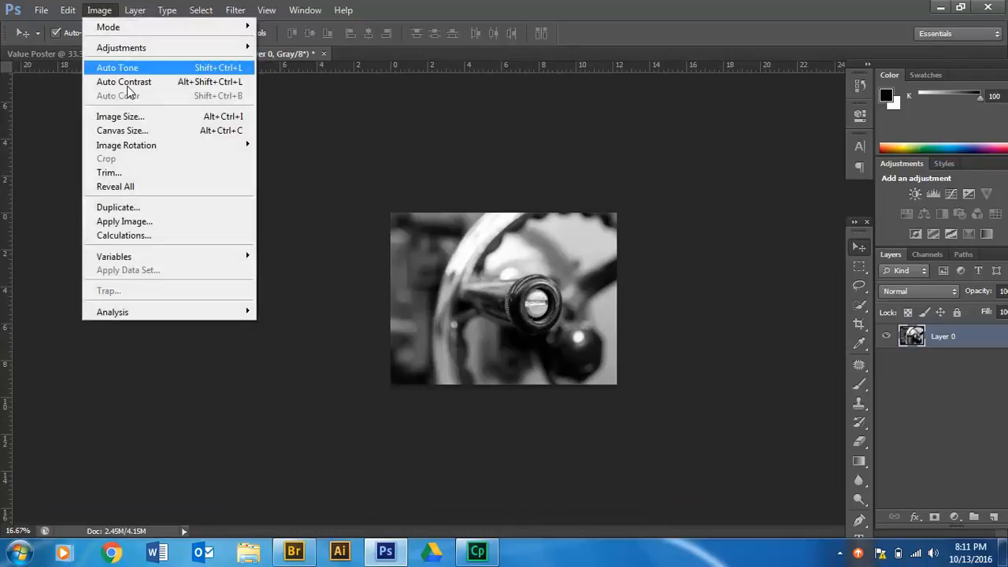
{"action": "left_click", "coordinate": [128, 117]}
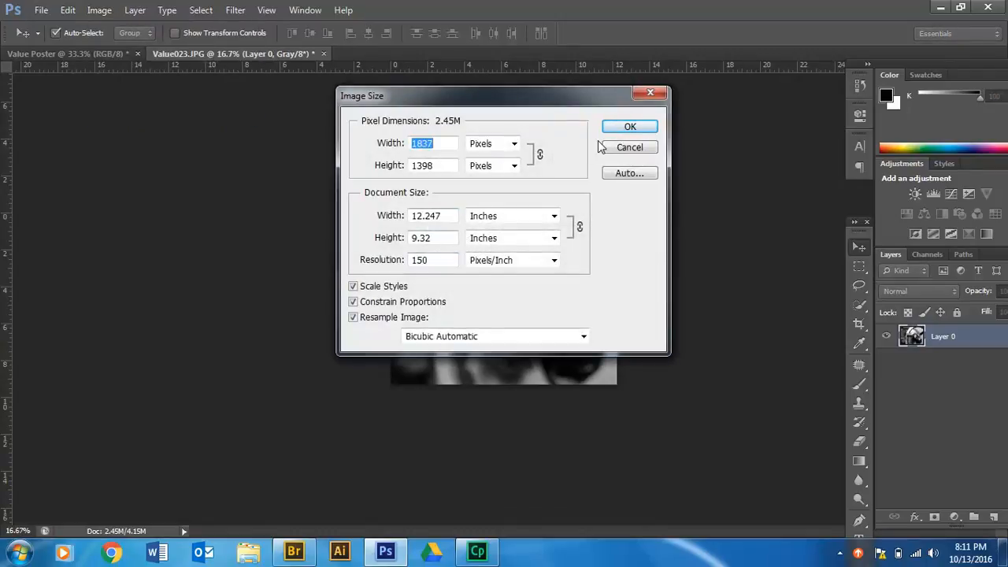
{"action": "left_click", "coordinate": [627, 128]}
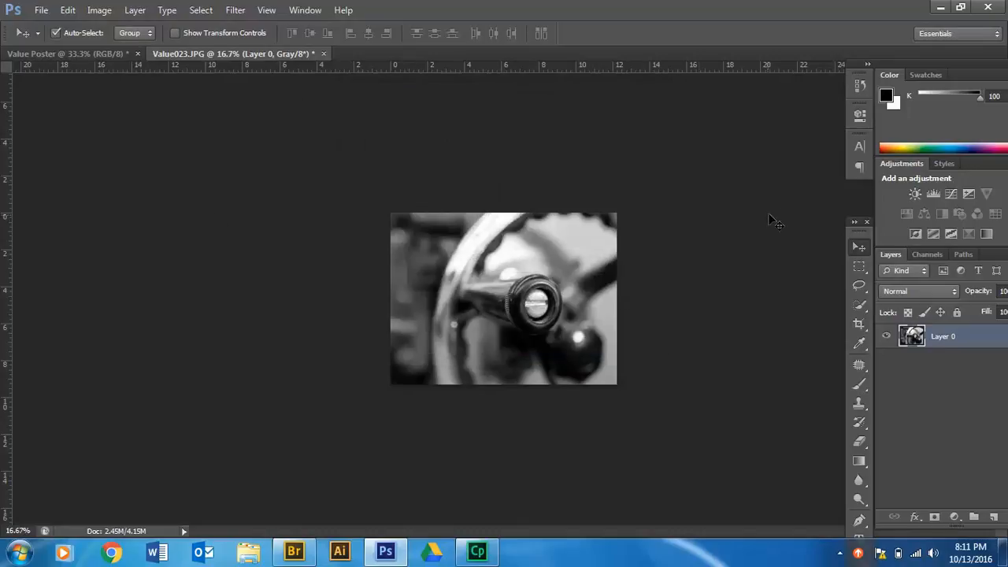
Move the toolbox to the opposite side of the workspace and set the Crop tool's ratio to 4 x 3 for Value023.JPG.
{"action": "left_click_drag", "start_coordinate": [859, 227], "coordinate": [25, 78]}
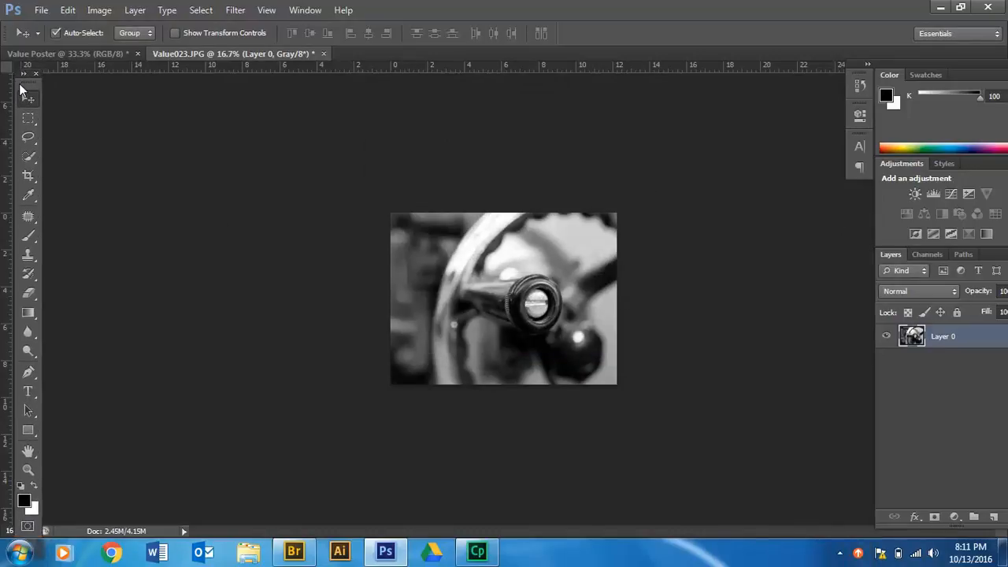
{"action": "left_click", "coordinate": [28, 177]}
{"action": "left_click", "coordinate": [94, 34]}
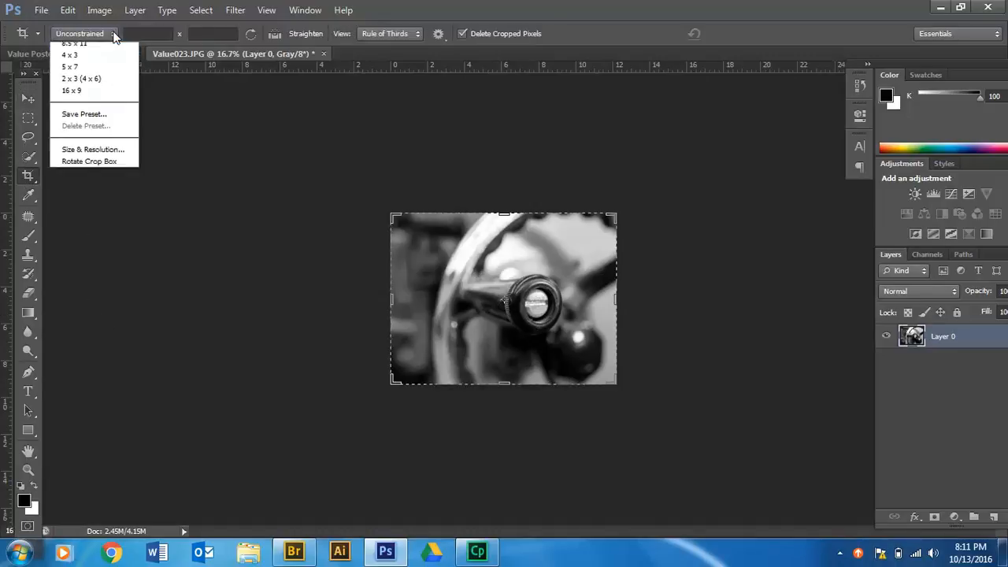
{"action": "left_click", "coordinate": [102, 96]}
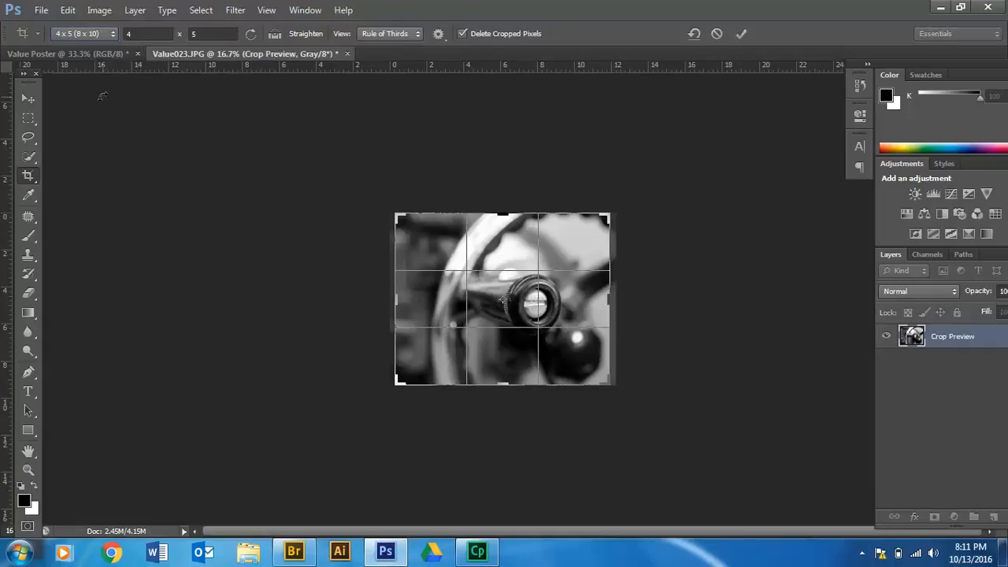
{"action": "left_click", "coordinate": [111, 34]}
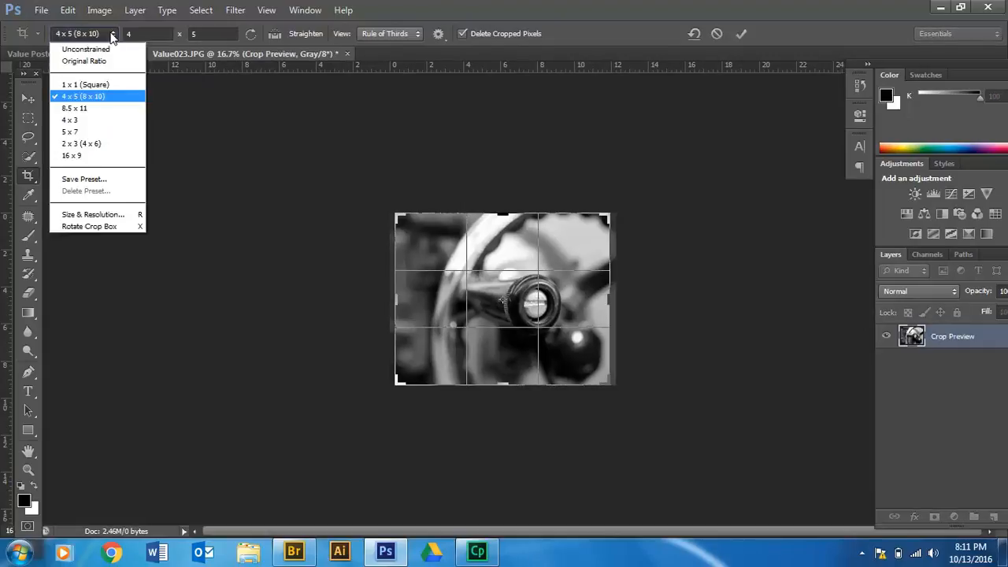
{"action": "left_click", "coordinate": [93, 120]}
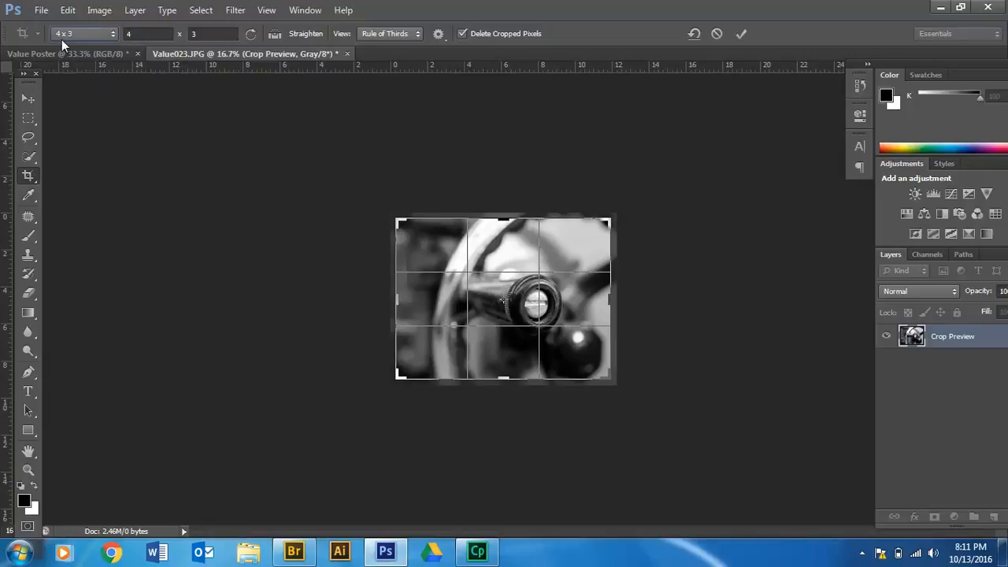
Shrink the 4 x 3 crop frame, reposition the photo's round handle within it, and apply the crop.
{"action": "mouse_move", "coordinate": [396, 376]}
{"action": "left_mouse_down"}
{"action": "mouse_move", "coordinate": [409, 356]}
{"action": "mouse_move", "coordinate": [385, 363]}
{"action": "mouse_move", "coordinate": [404, 364]}
{"action": "left_mouse_up"}
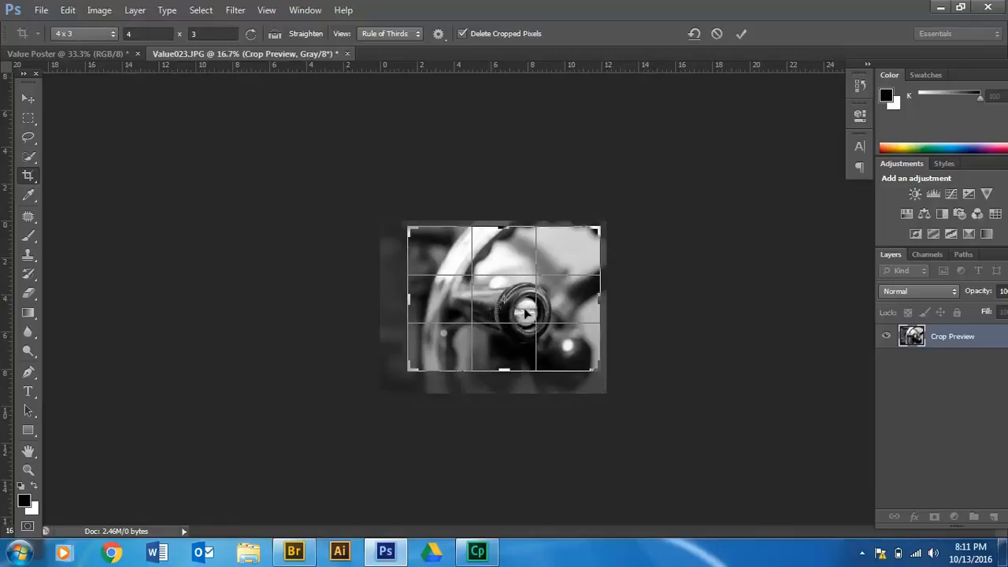
{"action": "mouse_move", "coordinate": [523, 313]}
{"action": "left_mouse_down"}
{"action": "mouse_move", "coordinate": [554, 329]}
{"action": "mouse_move", "coordinate": [540, 317]}
{"action": "left_mouse_up"}
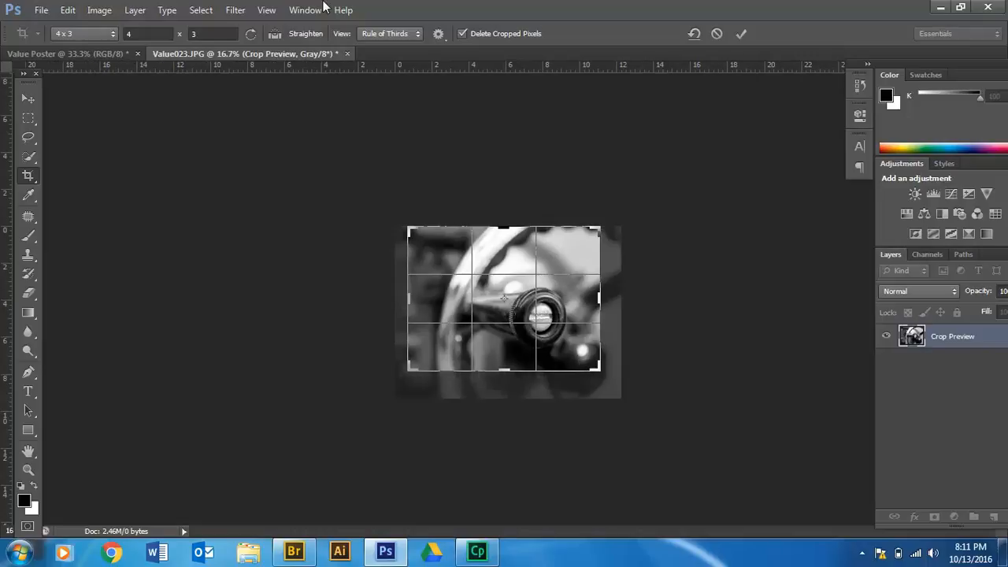
{"action": "left_click", "coordinate": [26, 102]}
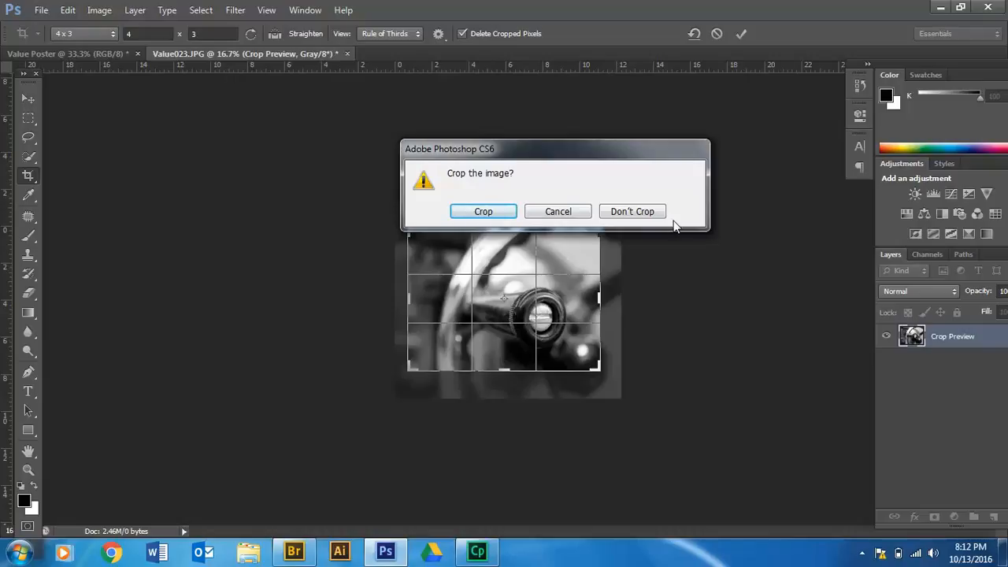
{"action": "left_click", "coordinate": [488, 213]}
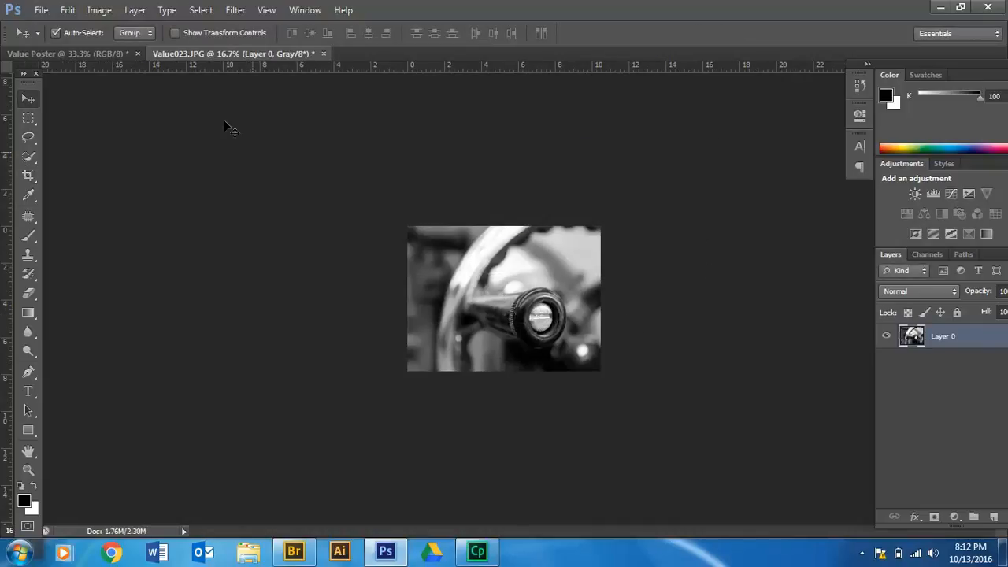
Examine the cropped photo's dimensions in Image Size and compare them with the Crop tool's 4 x 3 ratio.
{"action": "left_click", "coordinate": [99, 9]}
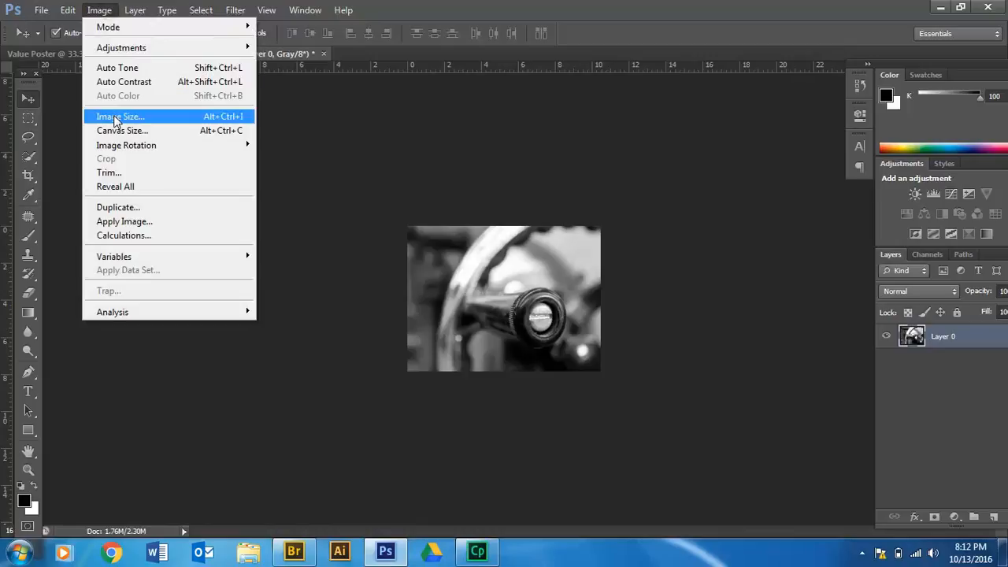
{"action": "left_click", "coordinate": [201, 118]}
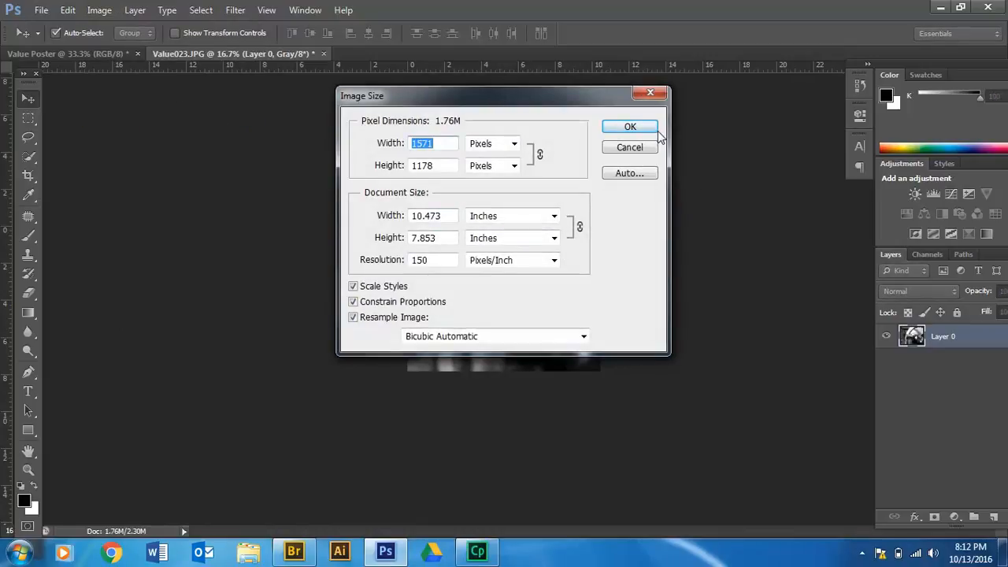
{"action": "left_click", "coordinate": [630, 127]}
{"action": "left_click", "coordinate": [27, 177]}
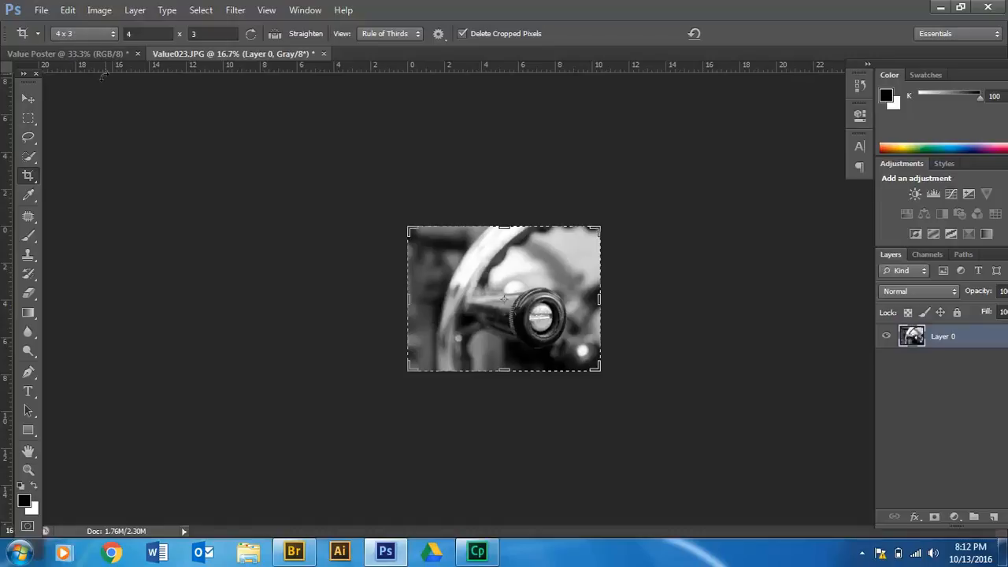
{"action": "left_click", "coordinate": [35, 100]}
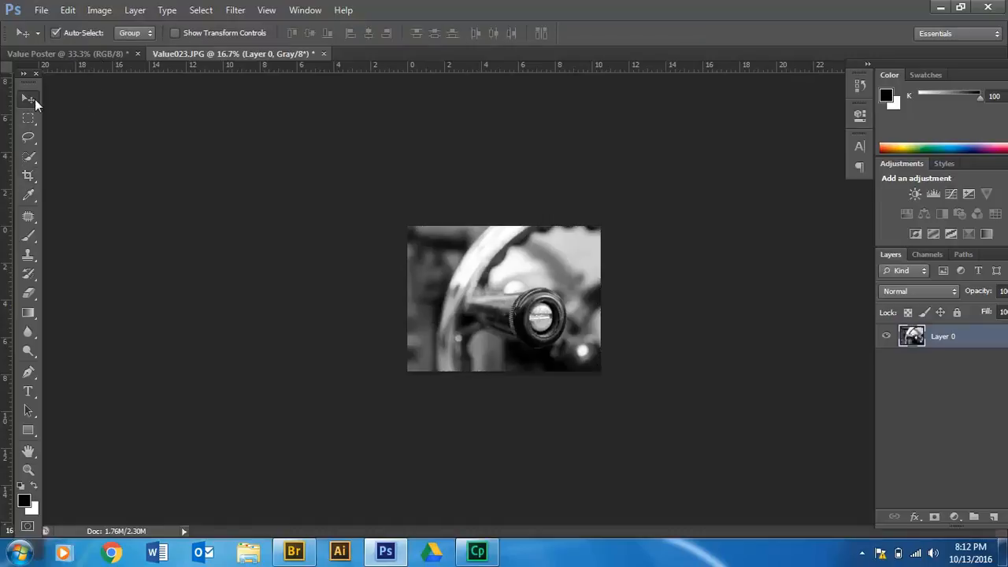
{"action": "left_click", "coordinate": [99, 10]}
{"action": "left_click", "coordinate": [126, 117]}
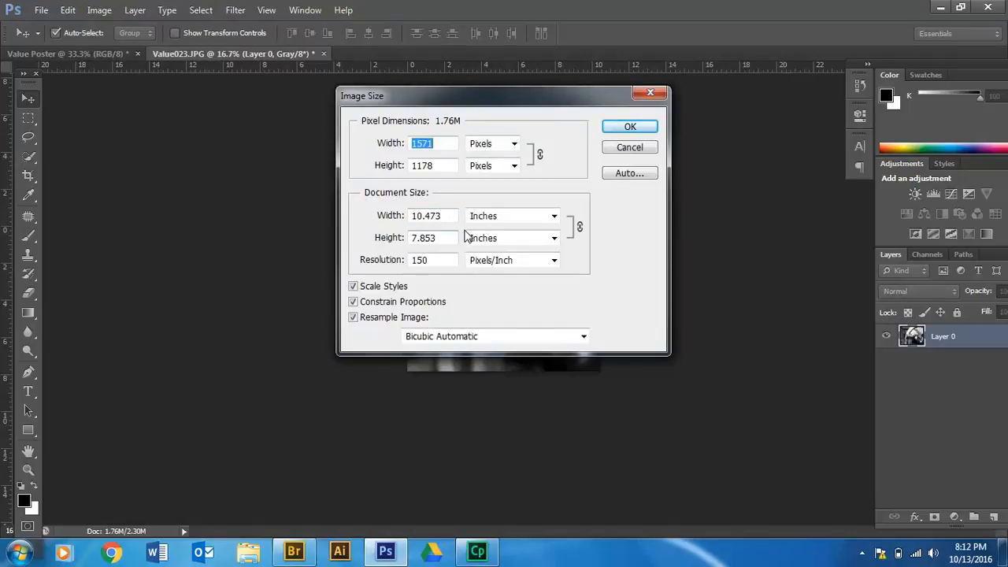
{"action": "left_click", "coordinate": [630, 128]}
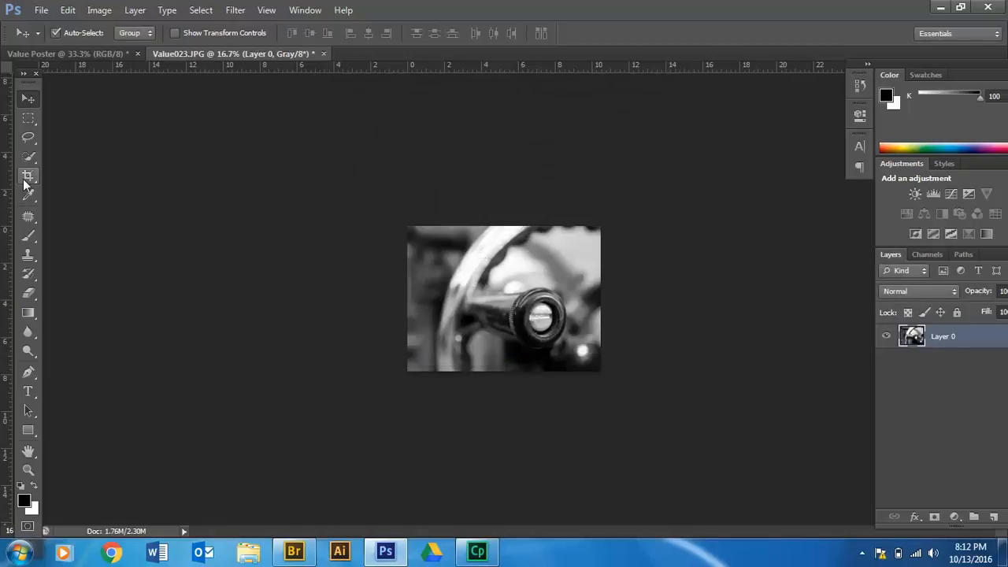
{"action": "left_click", "coordinate": [27, 175]}
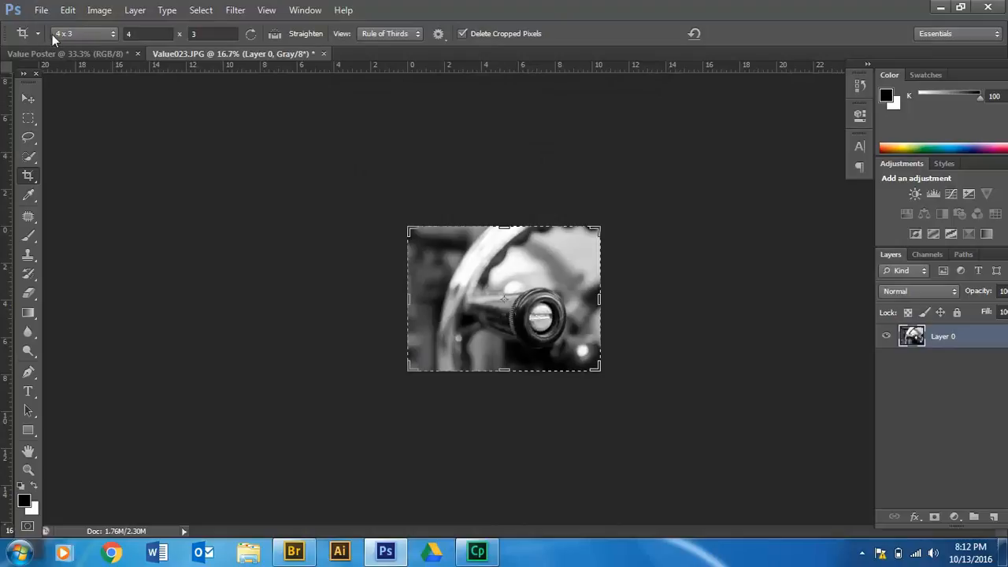
{"action": "left_click", "coordinate": [99, 10]}
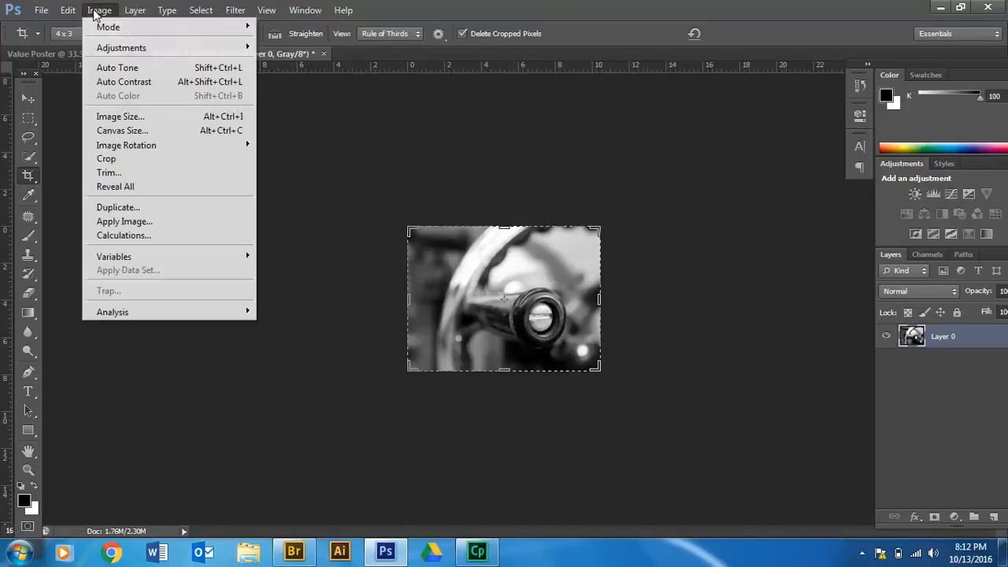
{"action": "left_click", "coordinate": [121, 116]}
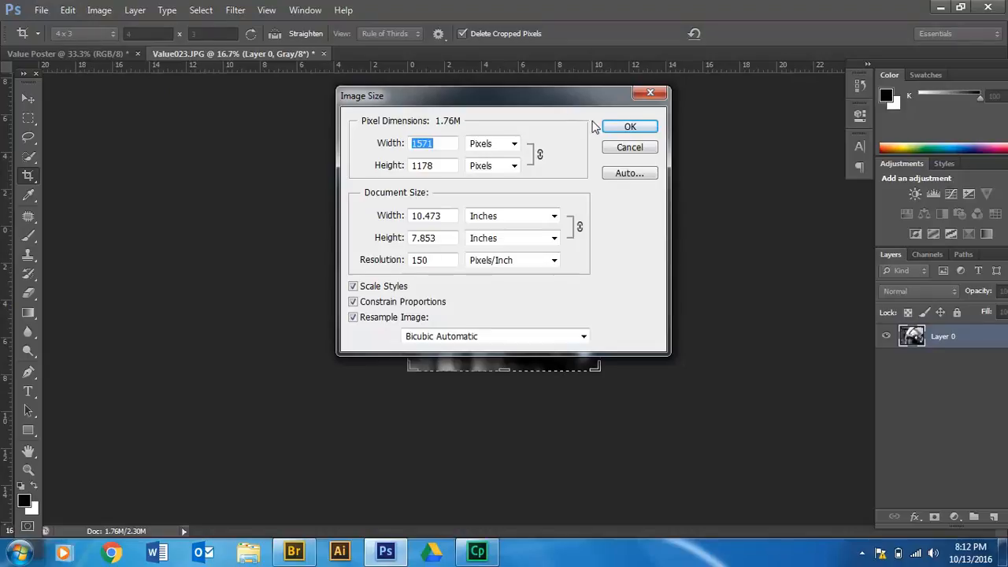
{"action": "left_click", "coordinate": [630, 127]}
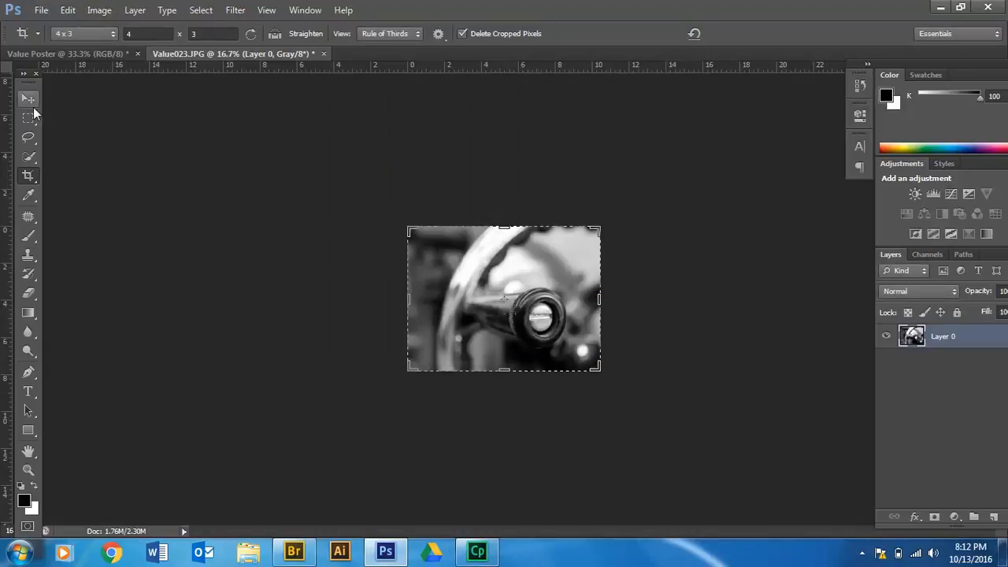
Place the cropped Value023 photo at the upper-left guide corner of the Value Poster canvas to compare its size, and delete the copy.
{"action": "left_click", "coordinate": [28, 99]}
{"action": "left_click_drag", "start_coordinate": [511, 296], "coordinate": [396, 219]}
{"action": "left_click_drag", "start_coordinate": [447, 252], "coordinate": [528, 263]}
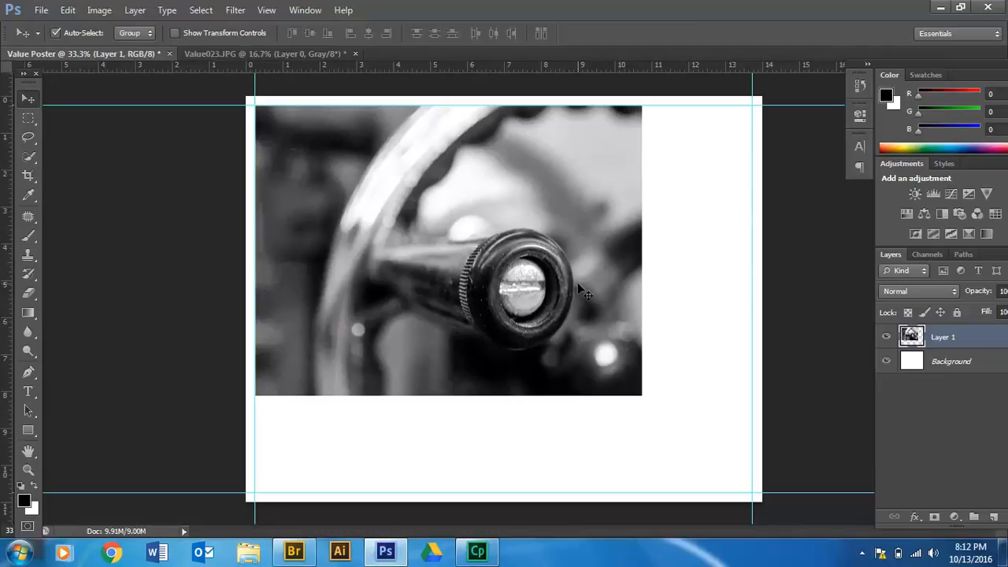
{"action": "key", "text": "Delete"}
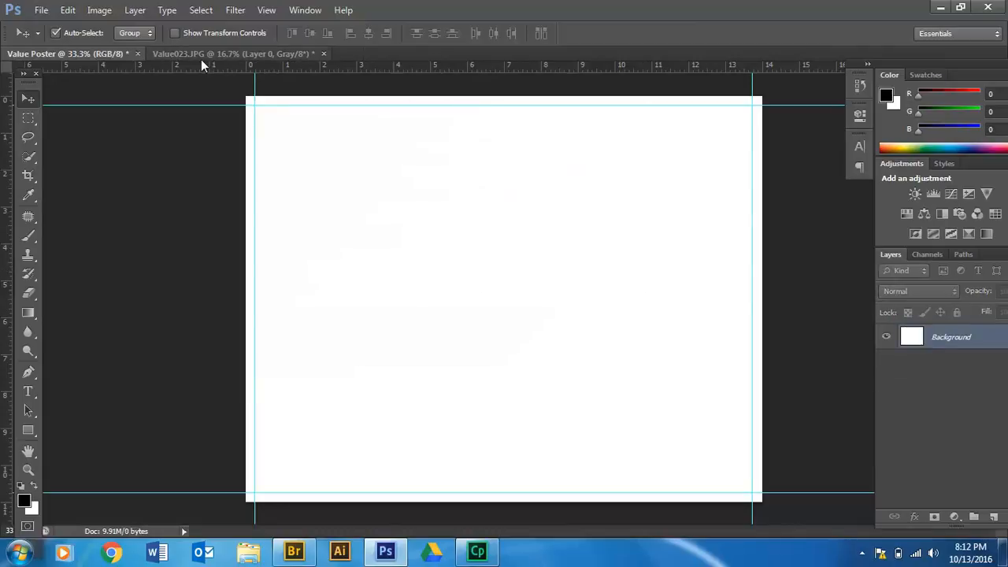
Try resizing Value023.JPG to a document width of 4 inches with Constrain Proportions off, and undo the resize.
{"action": "left_click", "coordinate": [203, 53]}
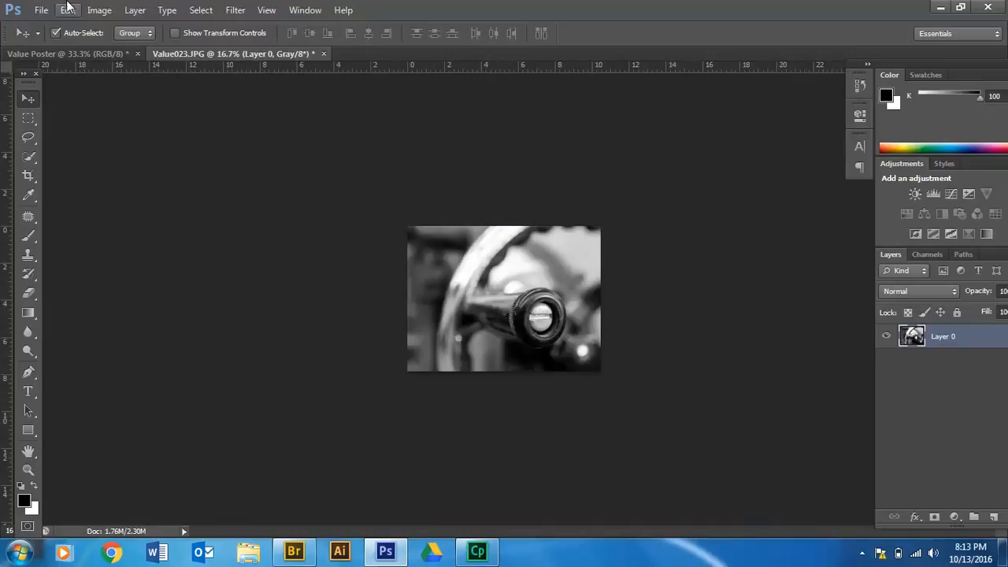
{"action": "left_click", "coordinate": [98, 11]}
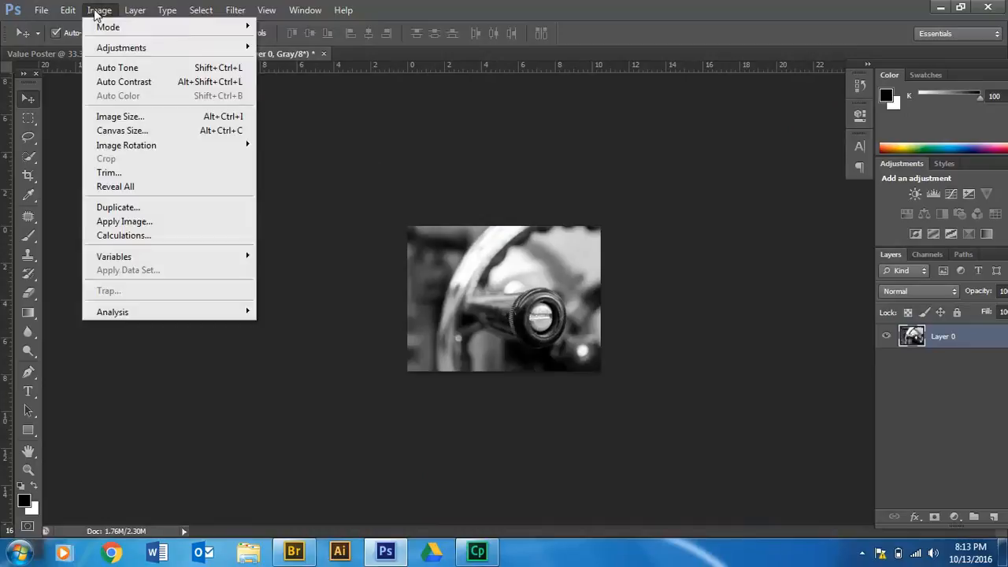
{"action": "left_click", "coordinate": [134, 117]}
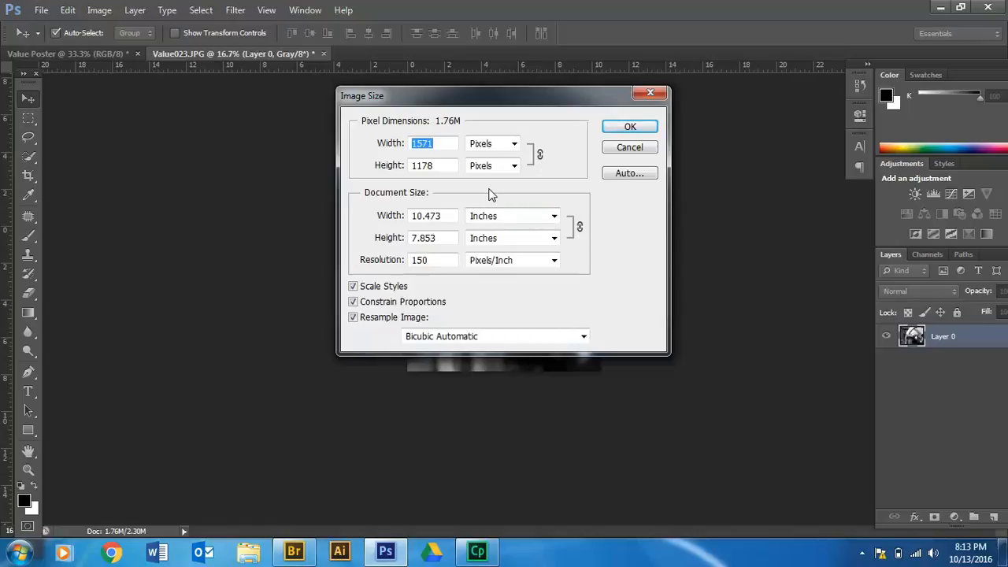
{"action": "left_click", "coordinate": [354, 302]}
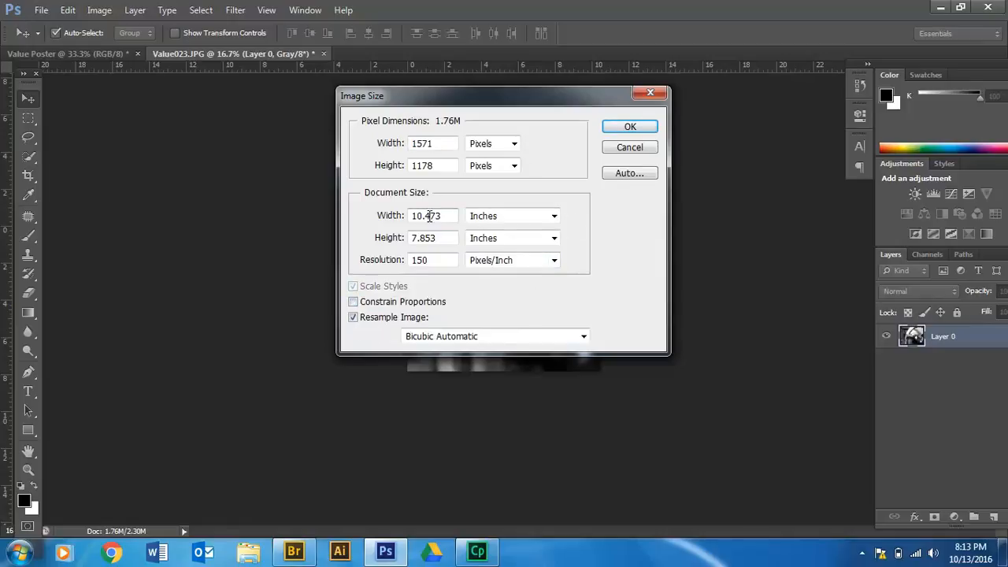
{"action": "left_click_drag", "start_coordinate": [476, 103], "coordinate": [218, 88]}
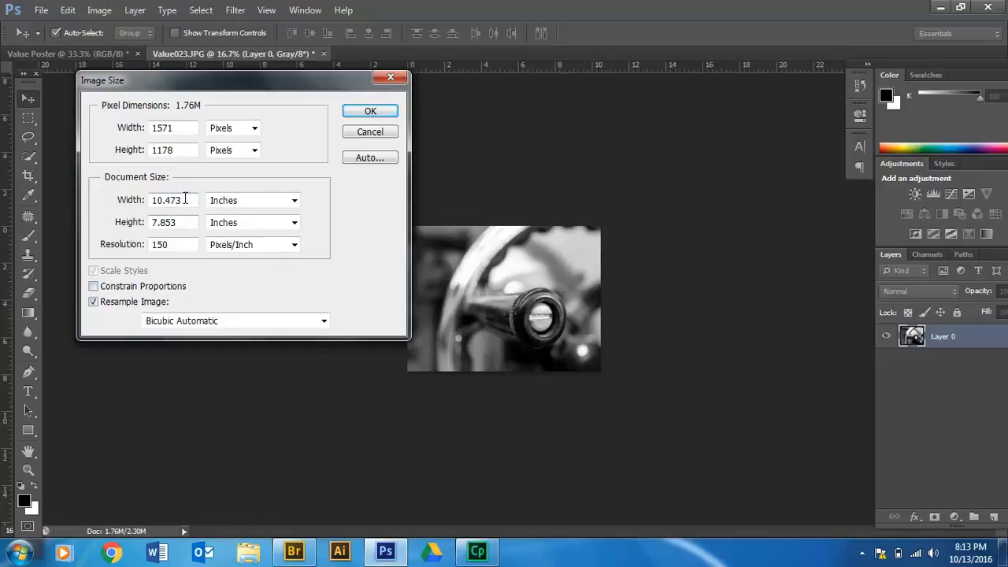
{"action": "left_click_drag", "start_coordinate": [183, 200], "coordinate": [45, 210]}
{"action": "type", "text": "4"}
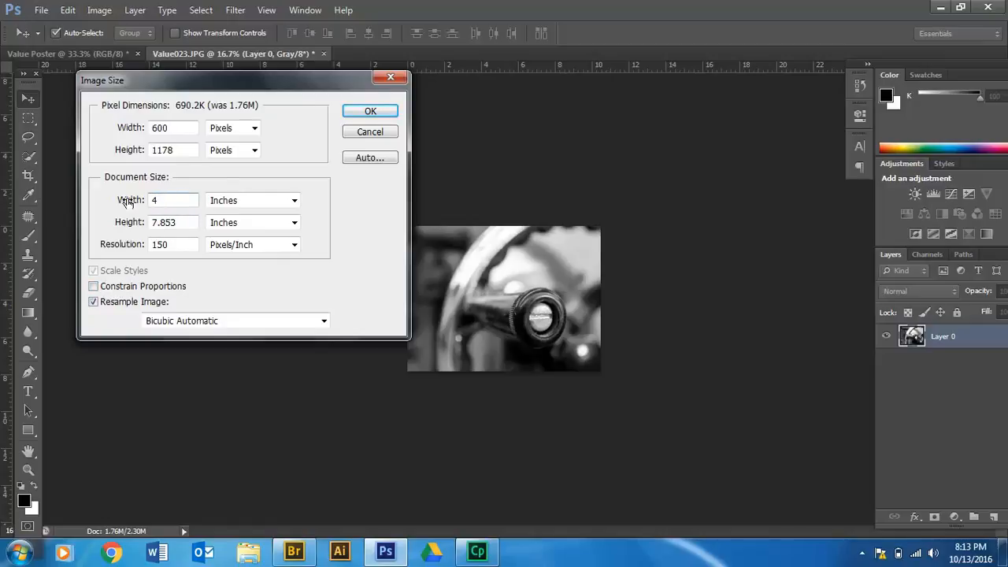
{"action": "left_click", "coordinate": [376, 114]}
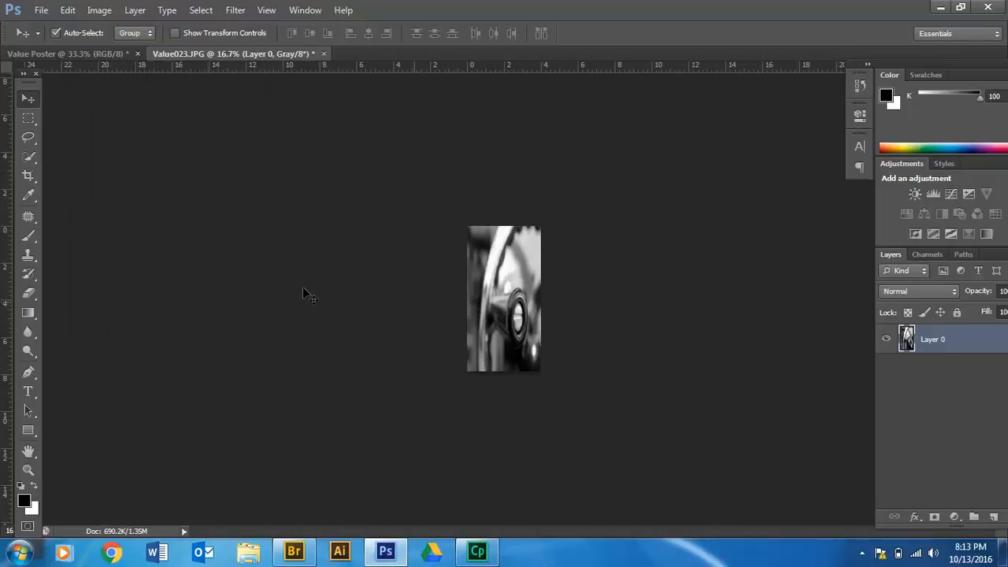
{"action": "left_click", "coordinate": [67, 10]}
{"action": "left_click", "coordinate": [105, 42]}
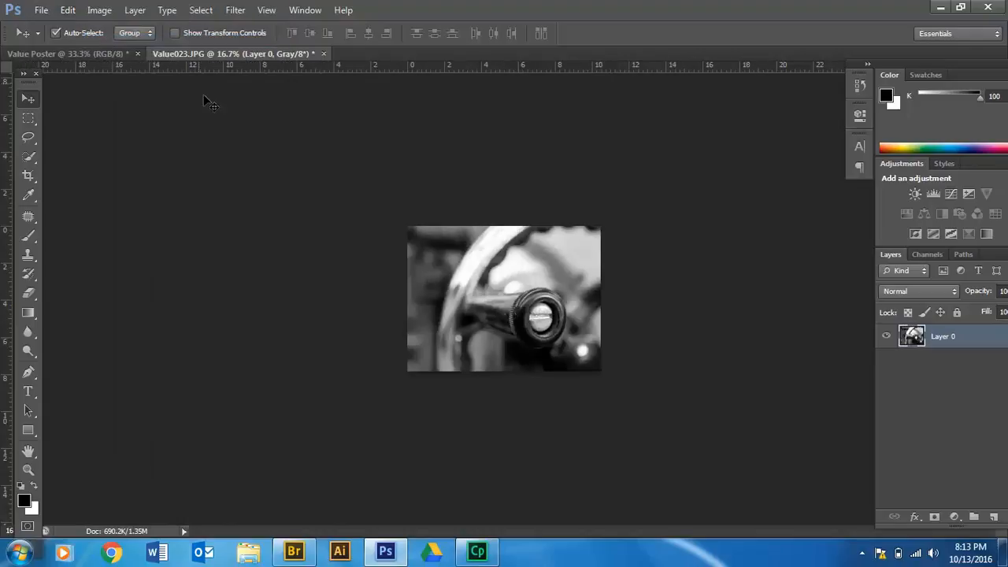
Resize Value023.JPG to a document width of 4 inches with Constrain Proportions on, and place it at the Value Poster's upper-left guide corner.
{"action": "left_click", "coordinate": [100, 10]}
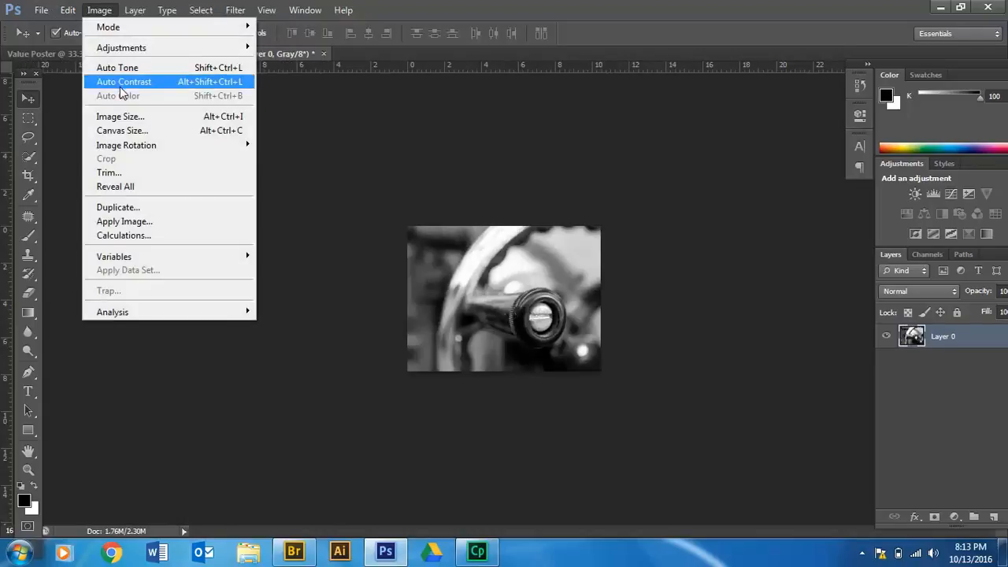
{"action": "left_click", "coordinate": [142, 117]}
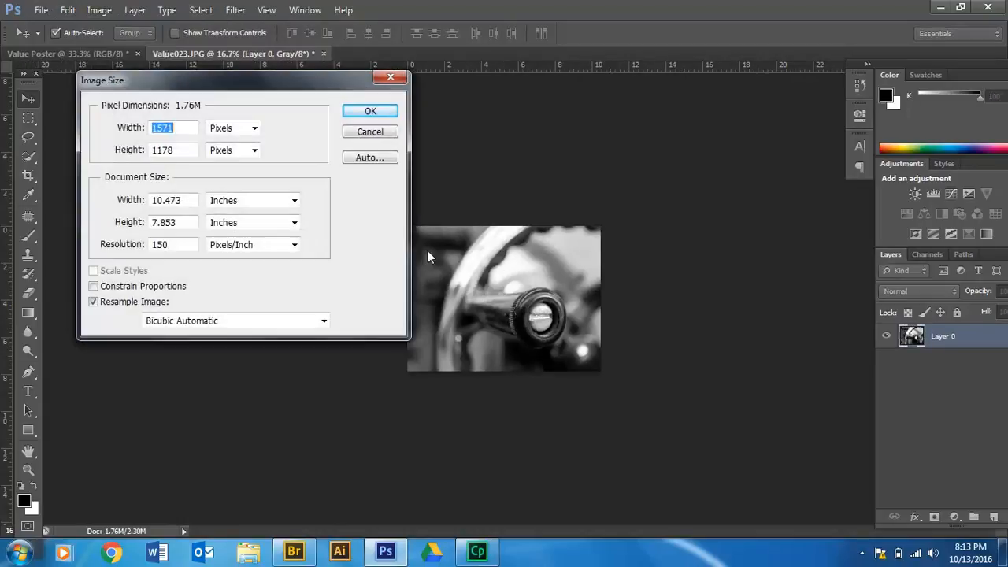
{"action": "left_click", "coordinate": [188, 200]}
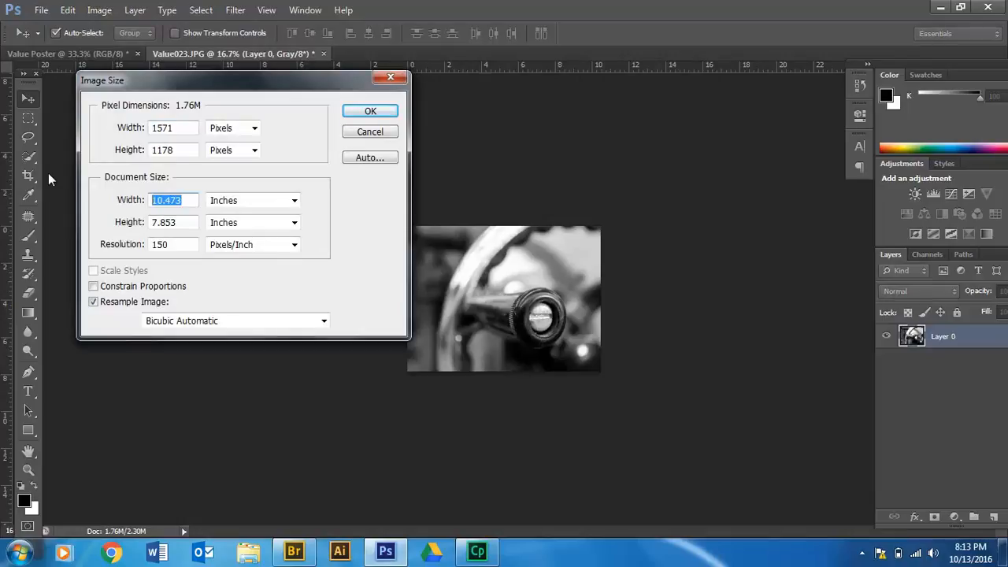
{"action": "type", "text": "4"}
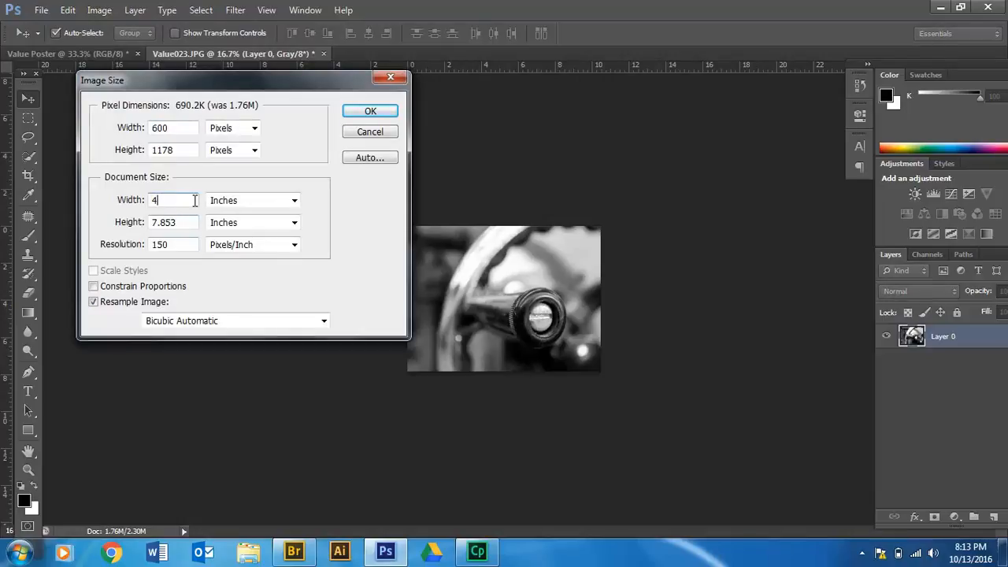
{"action": "left_click", "coordinate": [95, 286]}
{"action": "left_click", "coordinate": [94, 270]}
{"action": "double_click", "coordinate": [189, 204]}
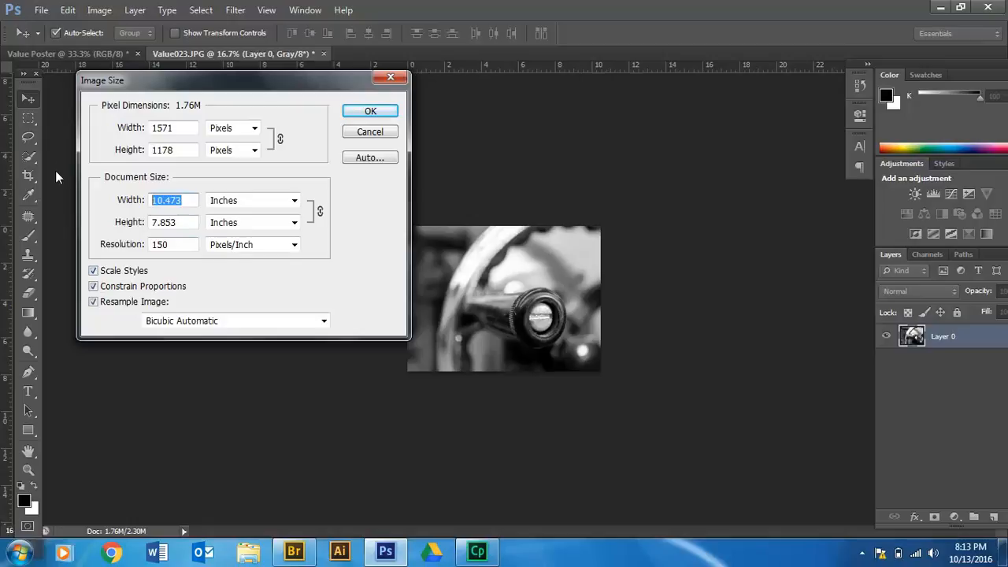
{"action": "type", "text": "4"}
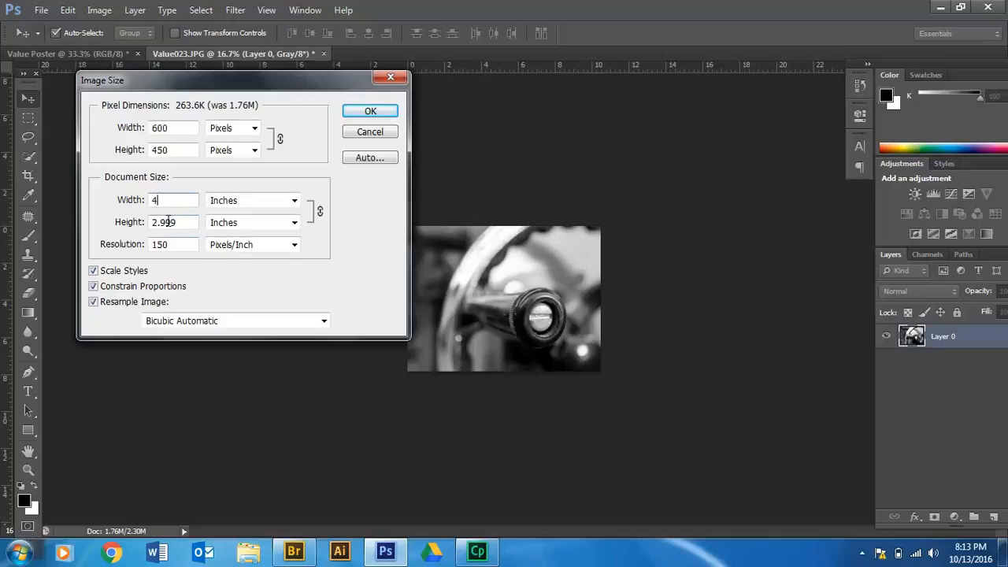
{"action": "left_click", "coordinate": [370, 110]}
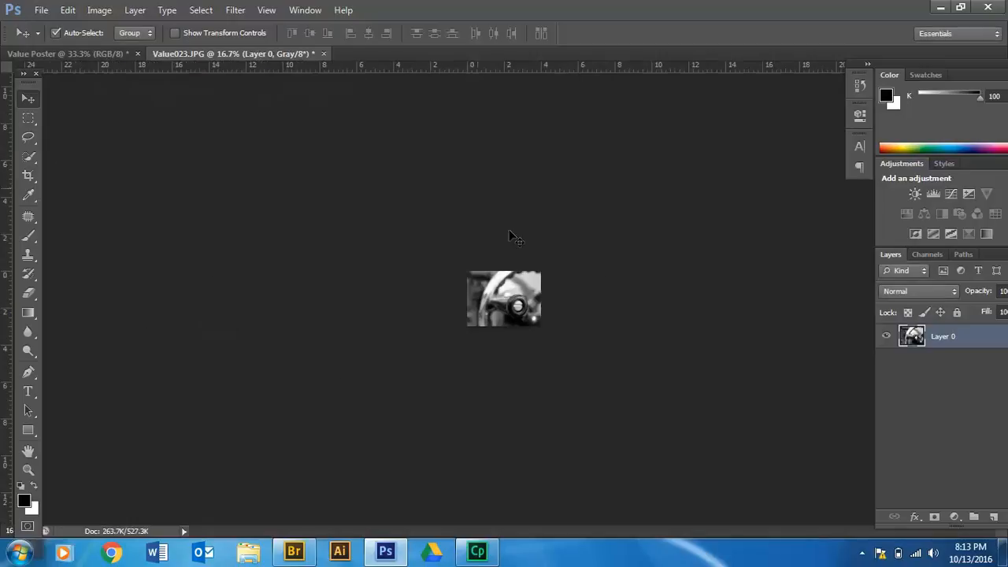
{"action": "left_click_drag", "start_coordinate": [107, 61], "coordinate": [381, 184]}
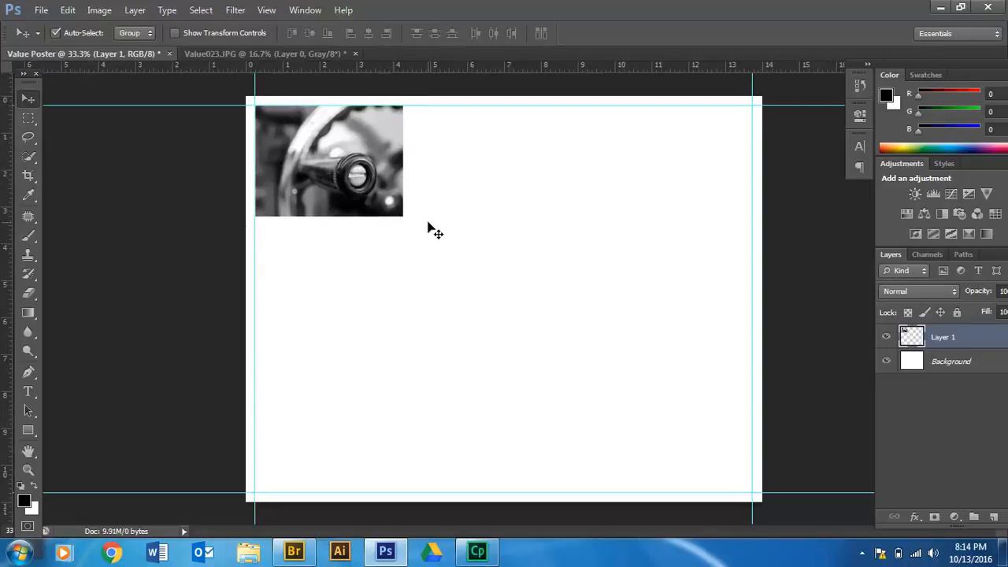
Switch to Bridge and open Value030.JPG from the Macro folder as an image through Camera Raw.
{"action": "left_click", "coordinate": [242, 52]}
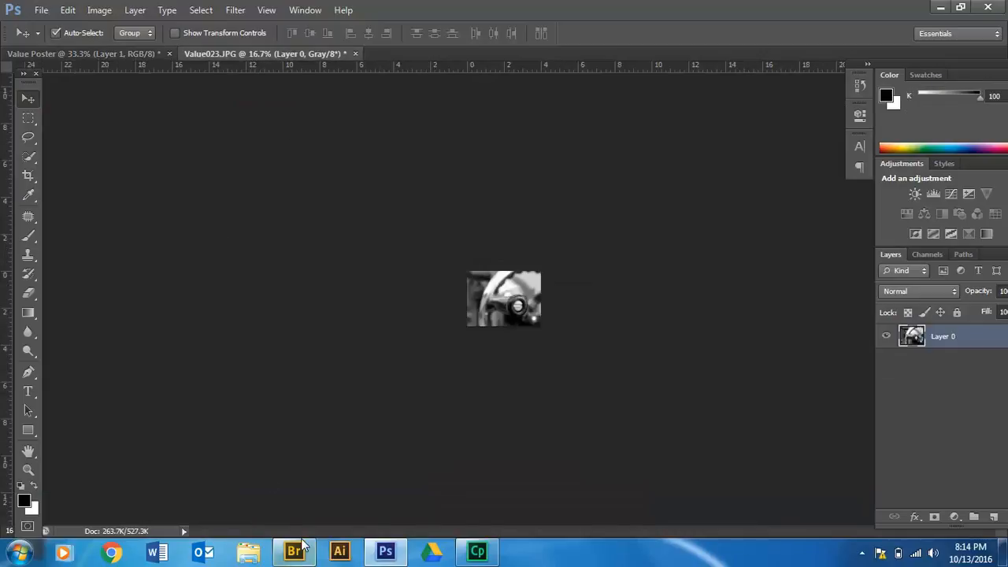
{"action": "left_click", "coordinate": [294, 551]}
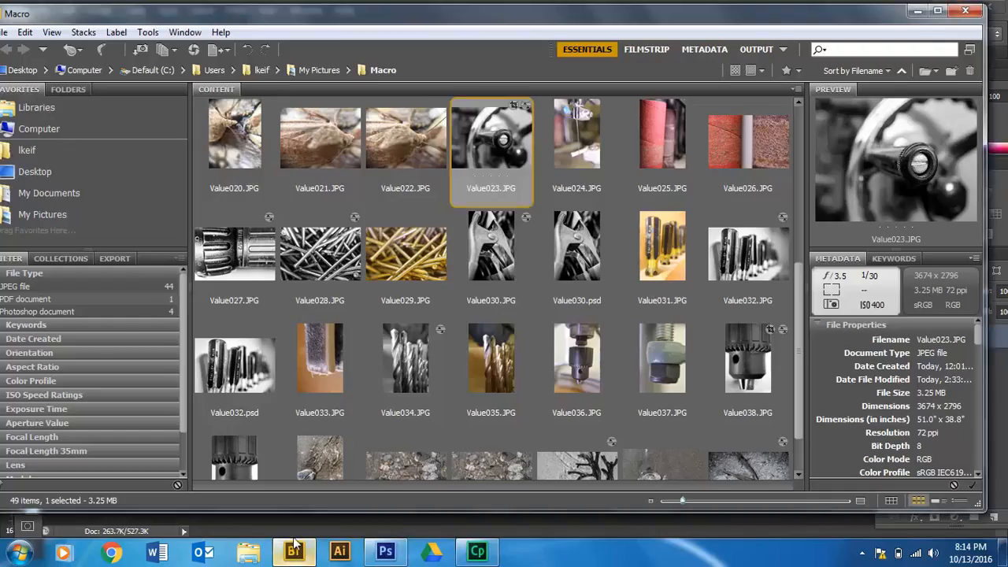
{"action": "double_click", "coordinate": [483, 251]}
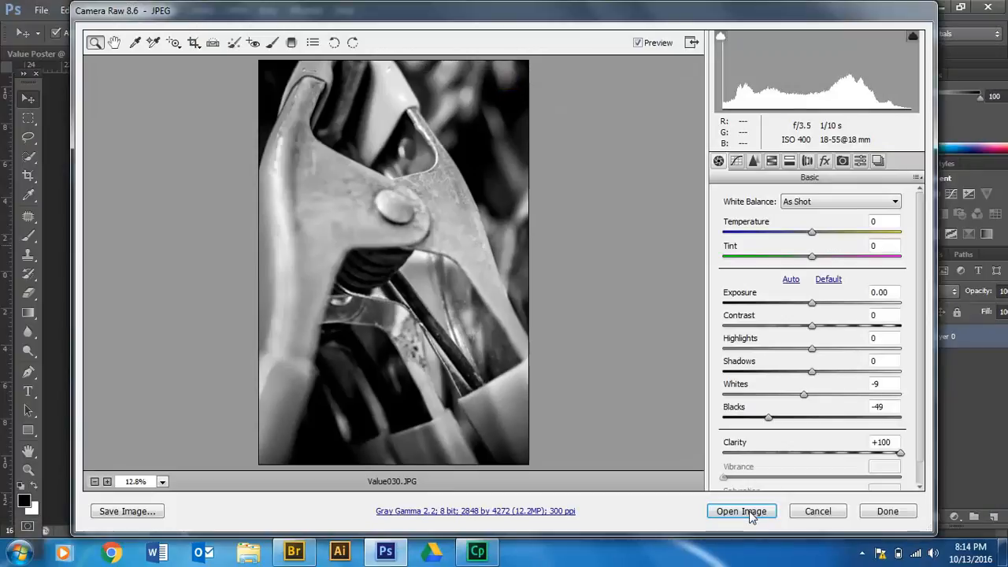
{"action": "left_click", "coordinate": [737, 506]}
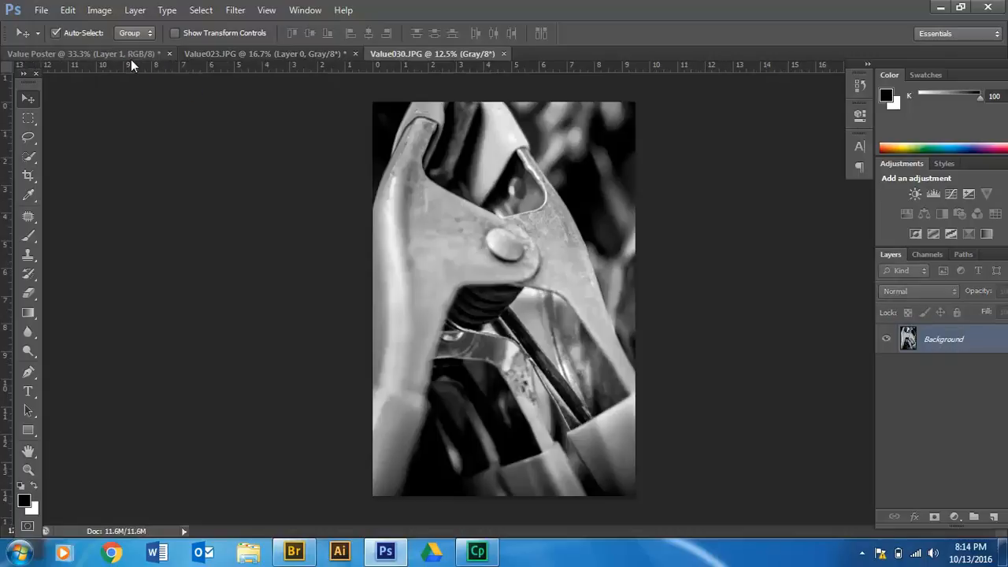
Set Value030.JPG to 150 pixels/inch and a document width of 5 inches, and place it at the Value Poster's upper-right guide corner.
{"action": "left_click", "coordinate": [97, 11]}
{"action": "left_click", "coordinate": [128, 118]}
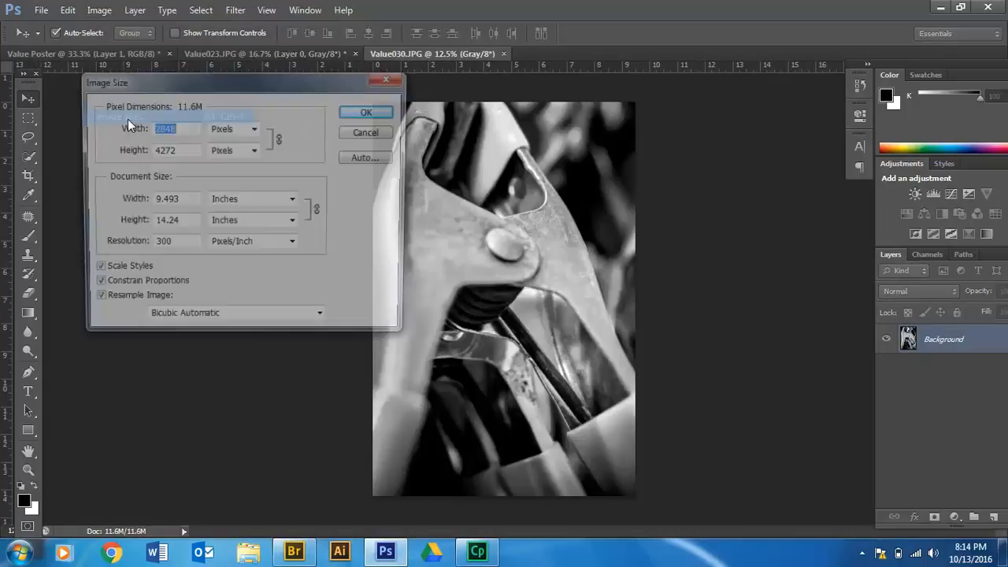
{"action": "left_click_drag", "start_coordinate": [173, 244], "coordinate": [101, 238]}
{"action": "type", "text": "150"}
{"action": "left_click_drag", "start_coordinate": [189, 200], "coordinate": [95, 193]}
{"action": "type", "text": "5"}
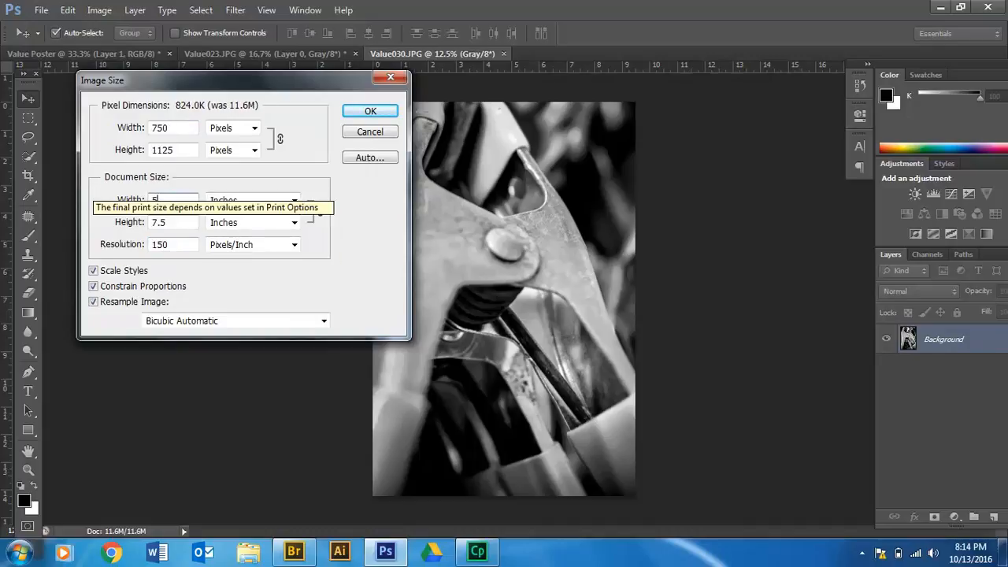
{"action": "left_click", "coordinate": [377, 110]}
{"action": "left_click_drag", "start_coordinate": [504, 248], "coordinate": [680, 240]}
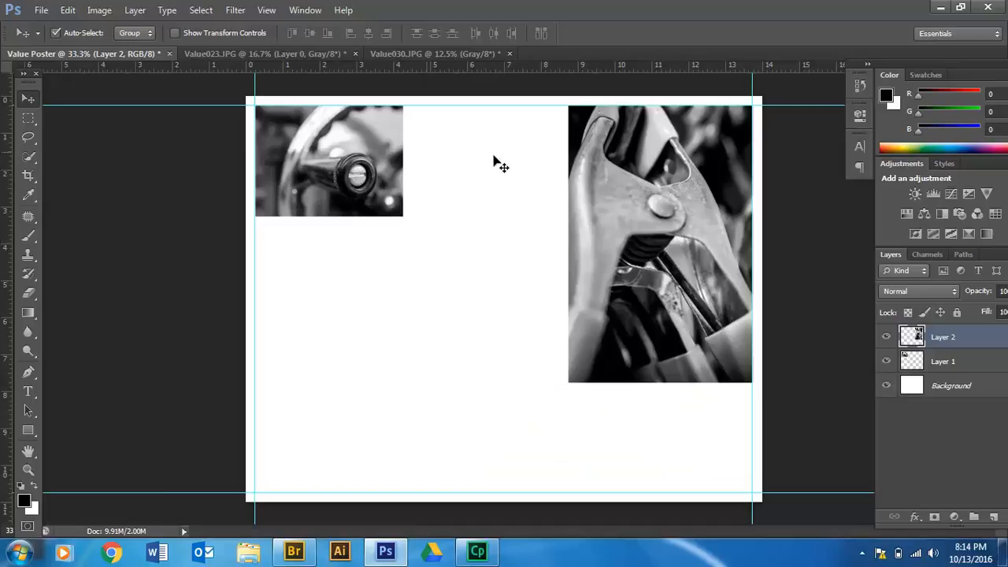